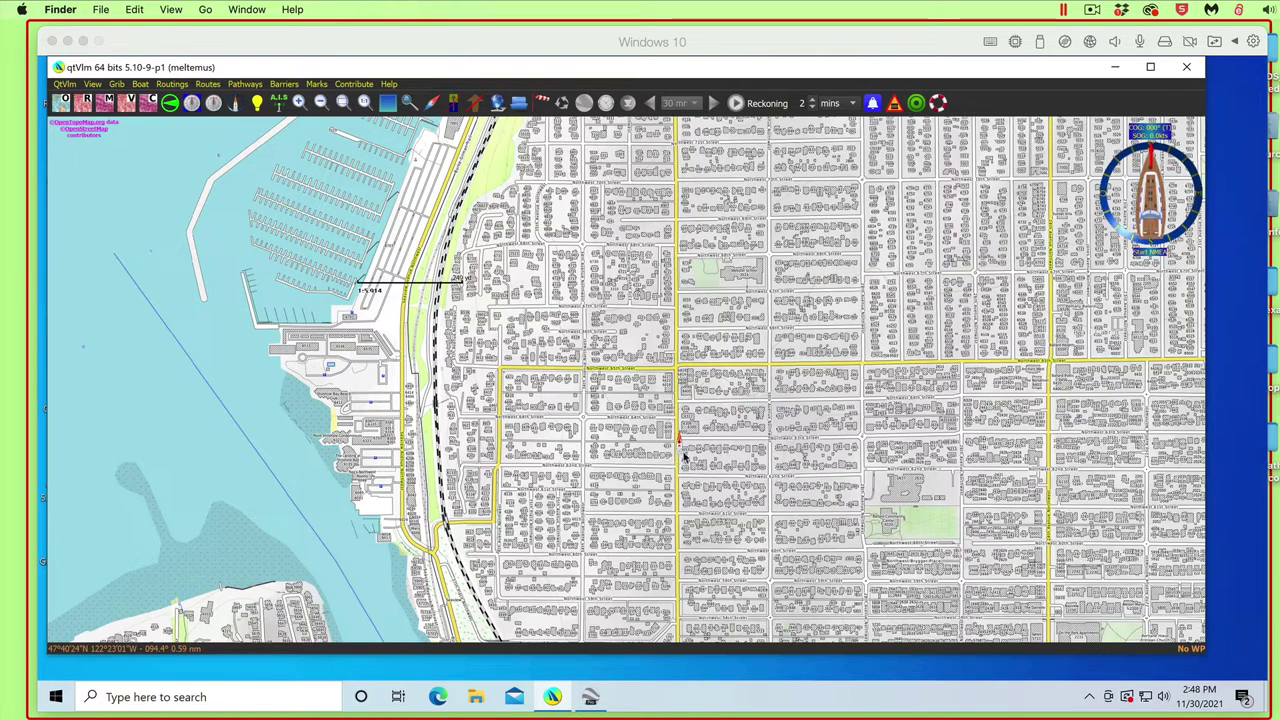
Review the online chart source options in qtVlm's chart configuration and accept the settings.
click(64, 84)
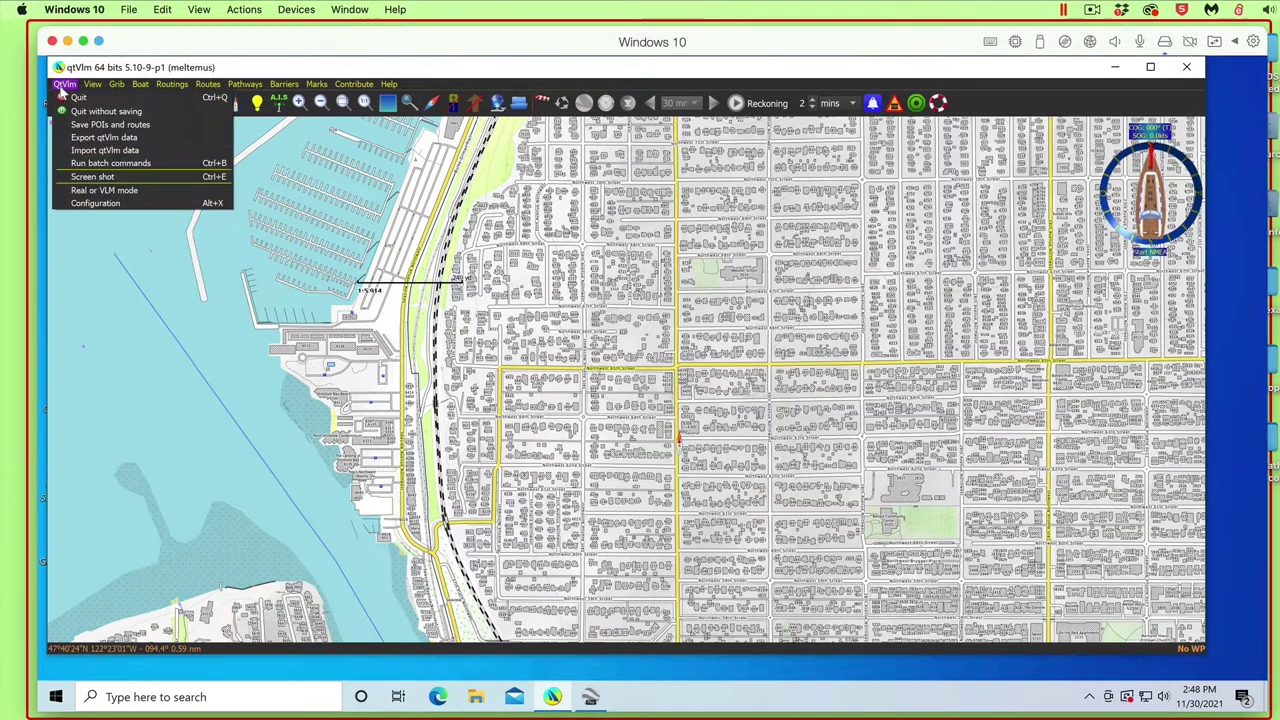
click(98, 202)
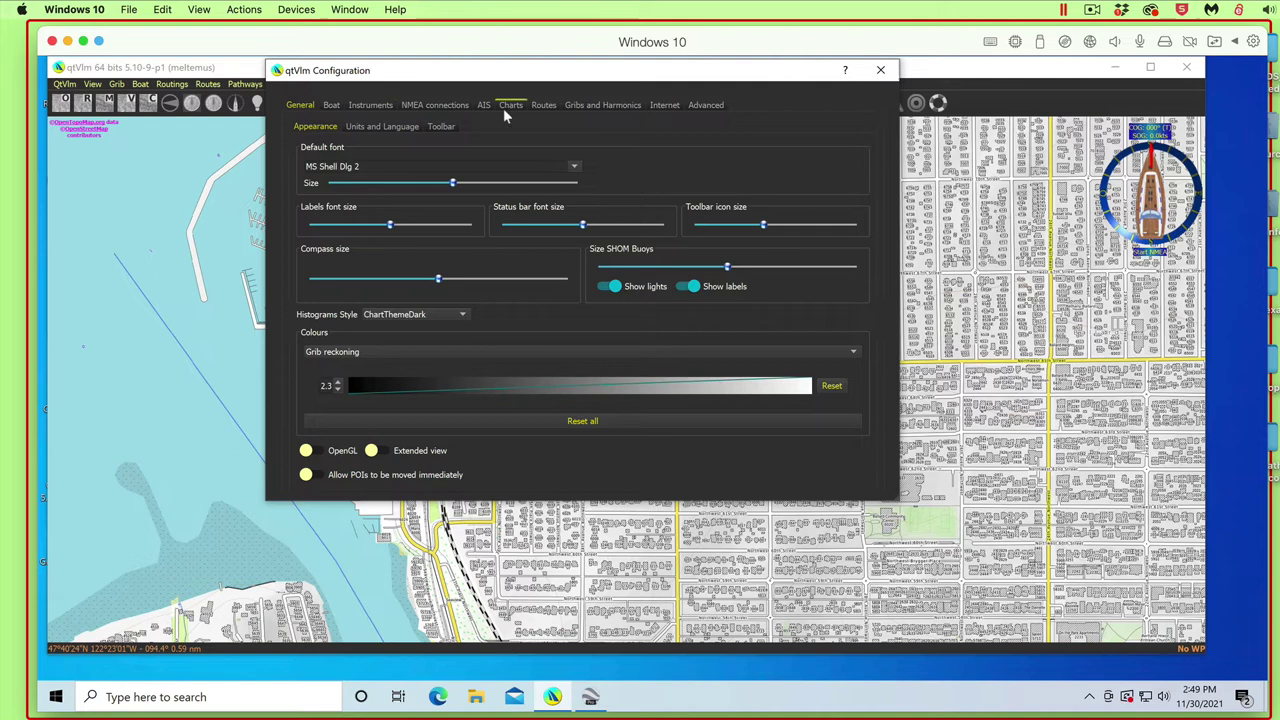
click(510, 106)
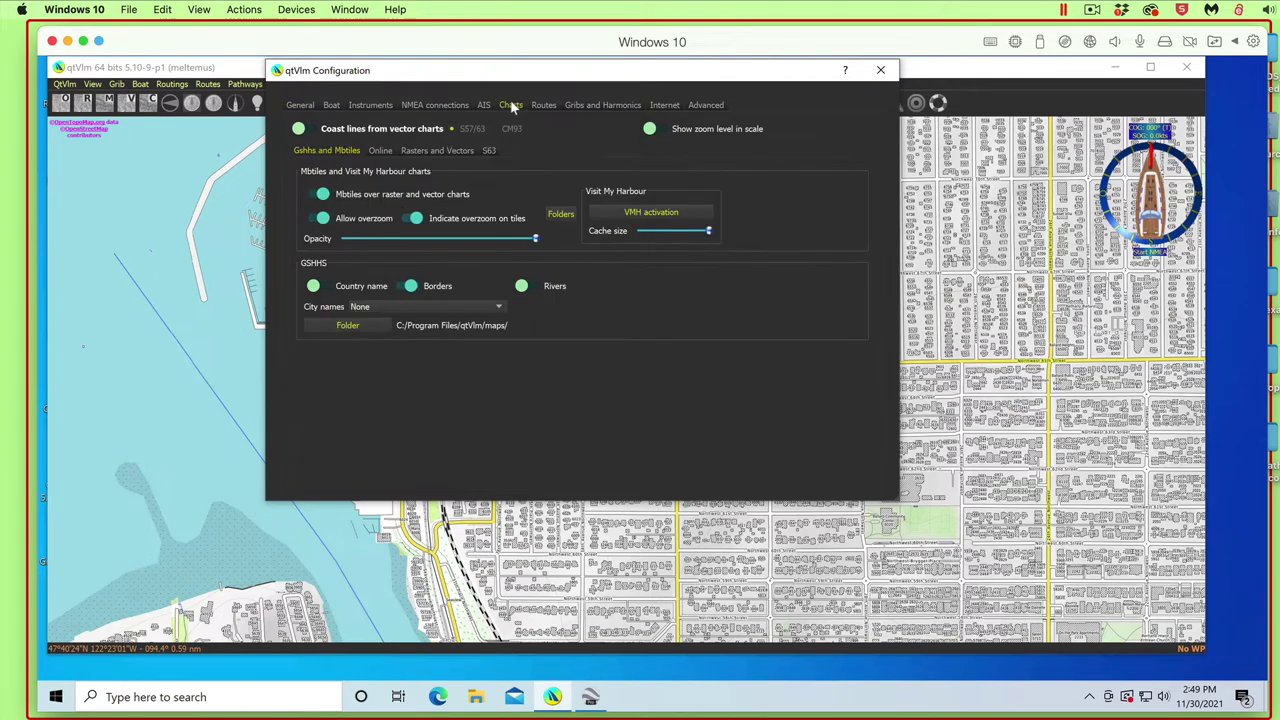
click(380, 152)
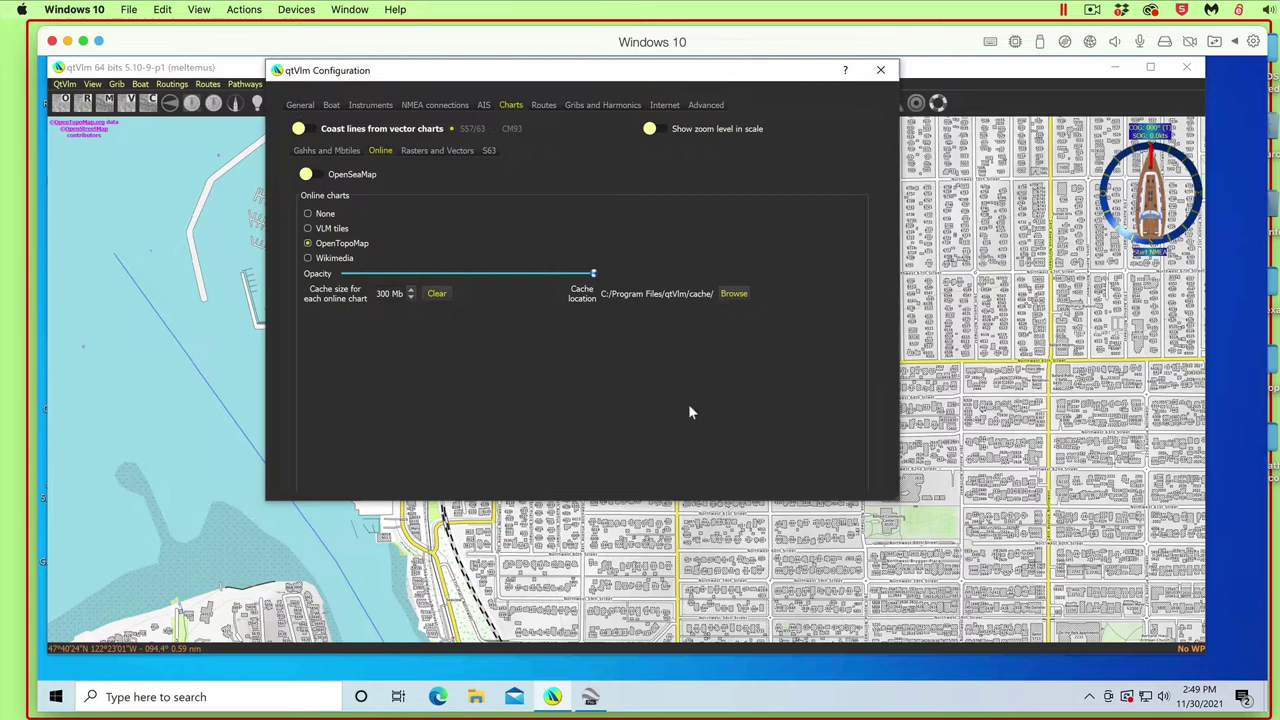
scroll(688, 410, down, 3)
click(558, 478)
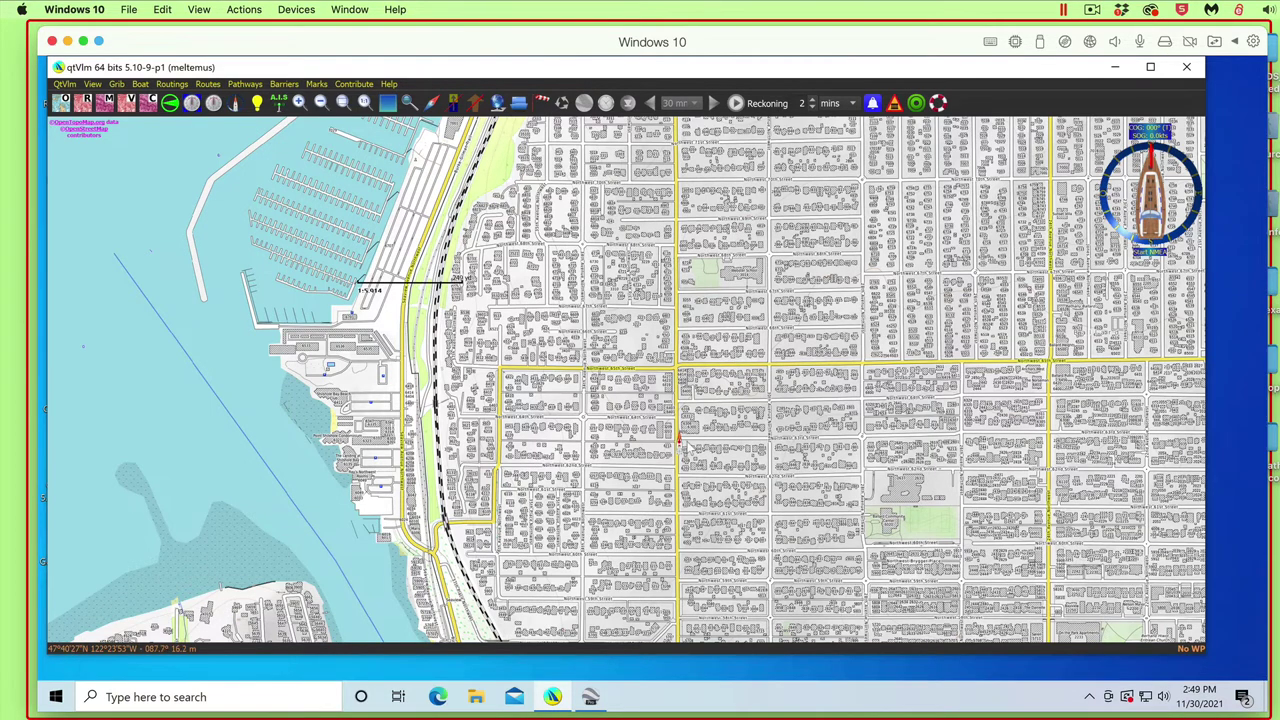
Zoom in on the boat beside Northwest 64th Street and show that view in Google Earth.
scroll(679, 438, up, 5)
scroll(679, 435, up, 4)
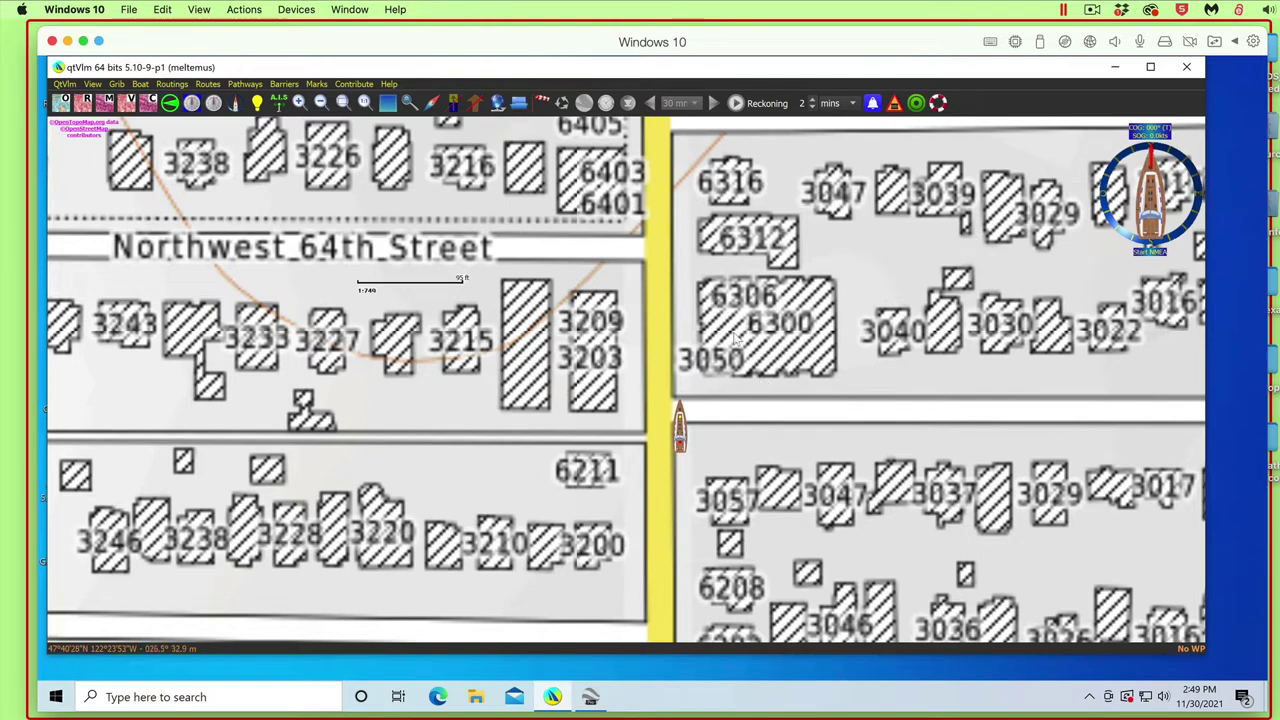
scroll(745, 343, up, 1)
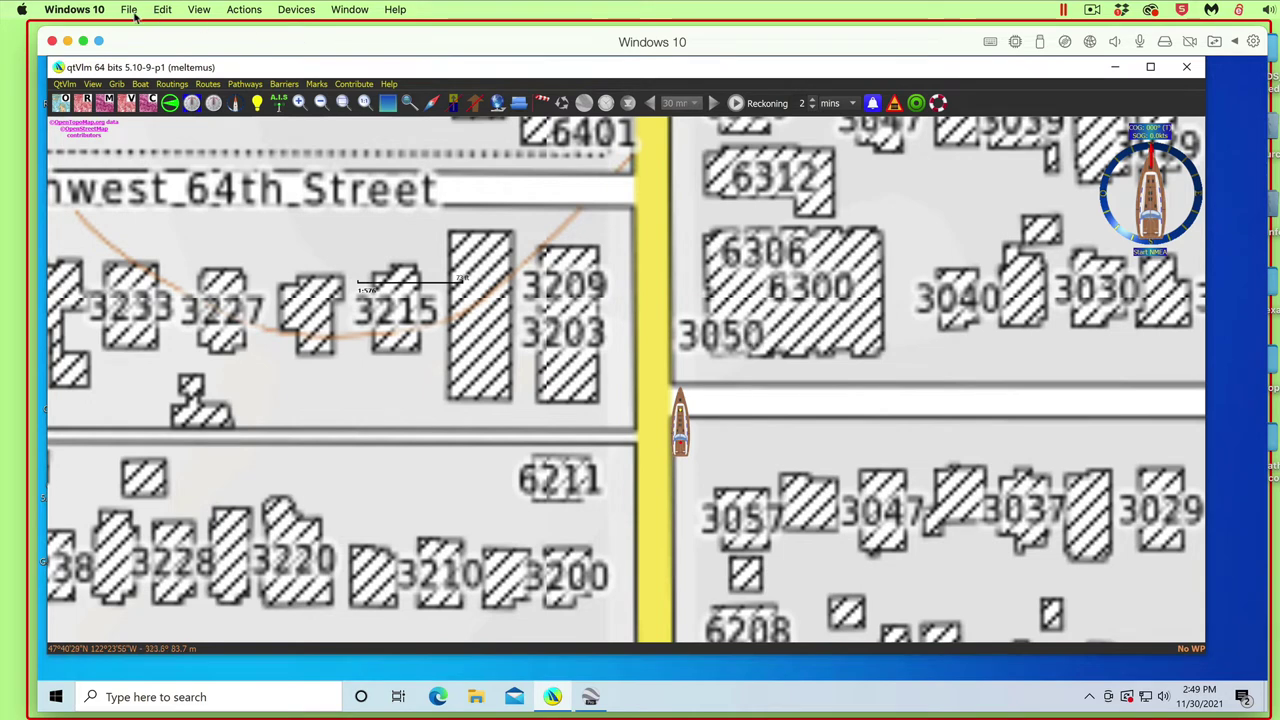
click(64, 84)
mouse_move(88, 88)
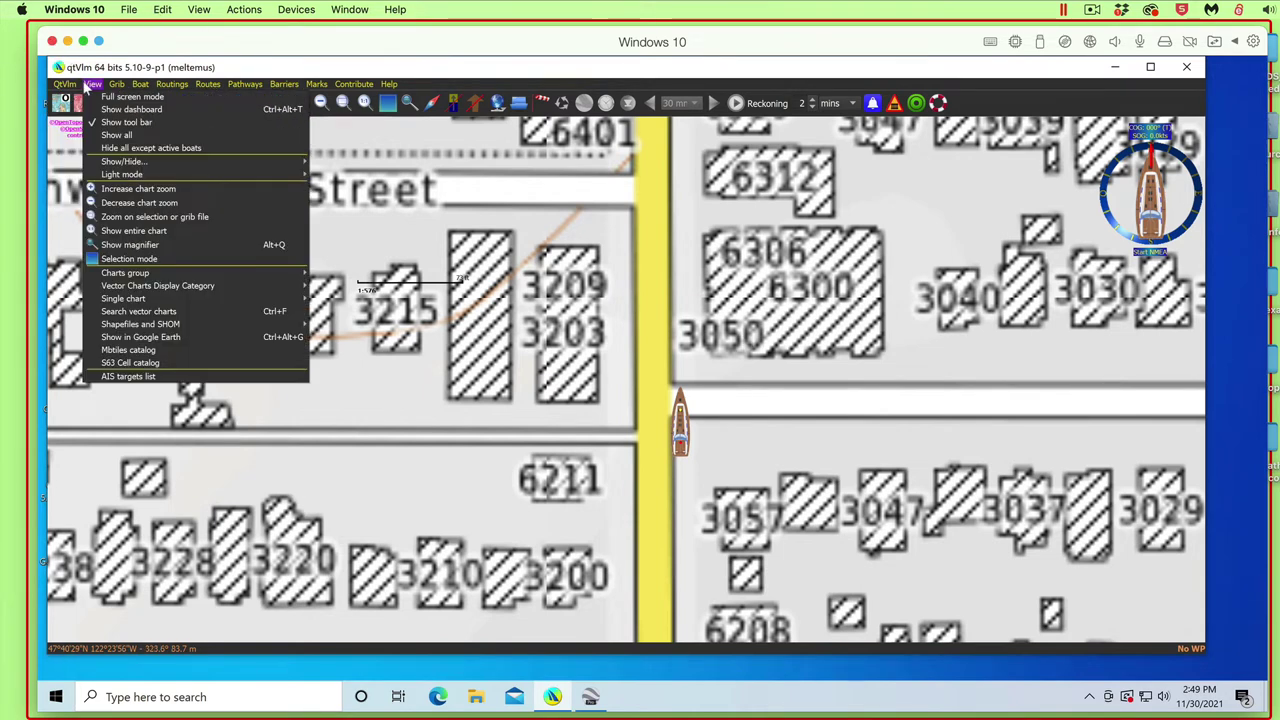
click(168, 340)
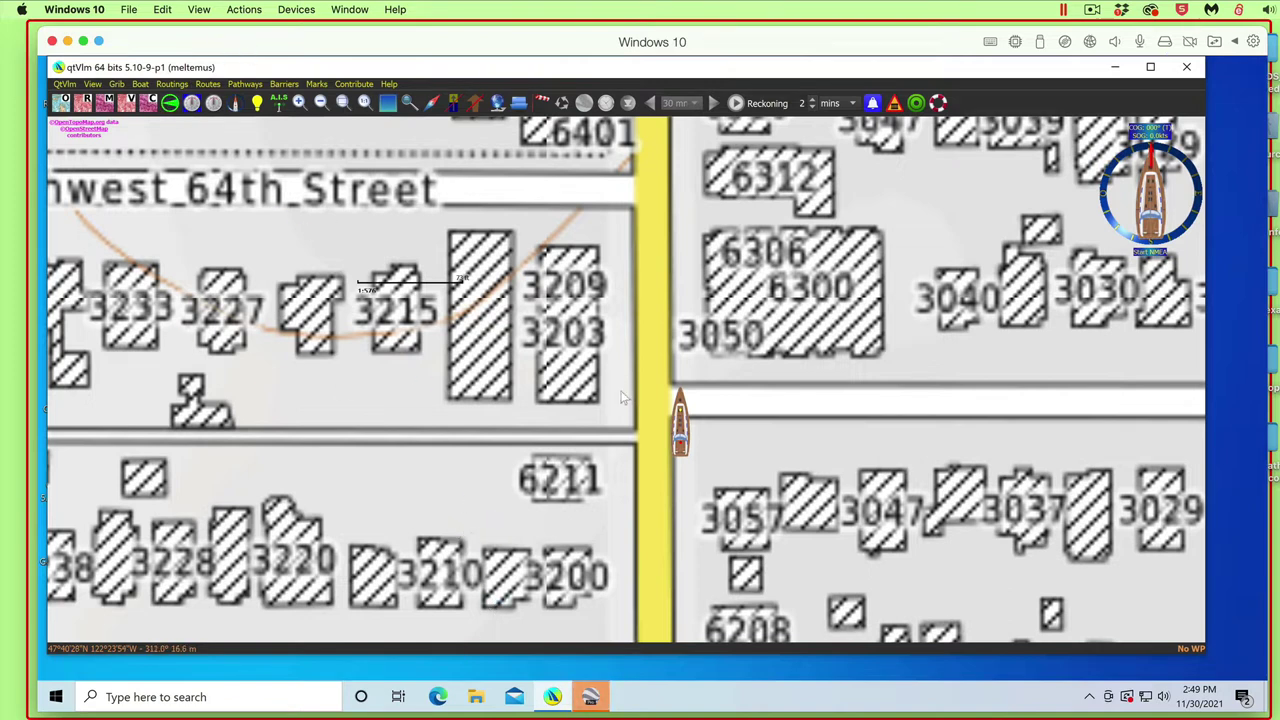
Reload the qtVlm KML in Google Earth to update myBoat, then minimize Google Earth.
click(591, 697)
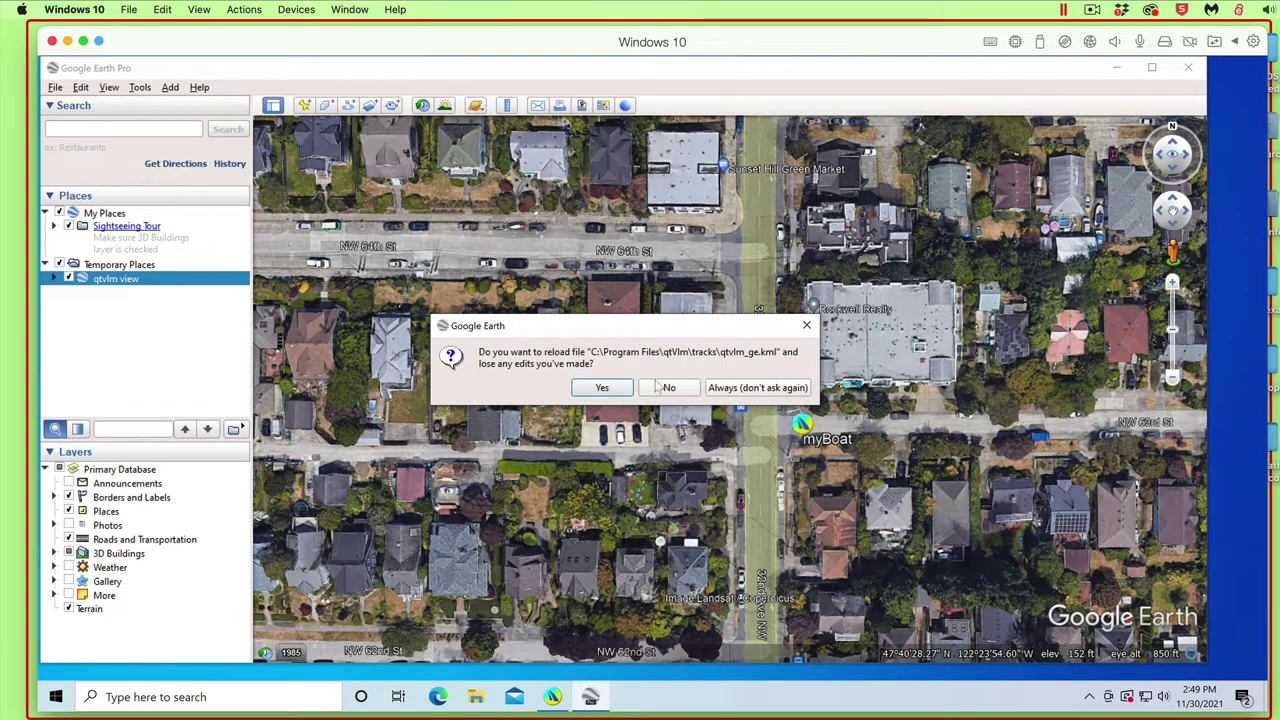
click(602, 388)
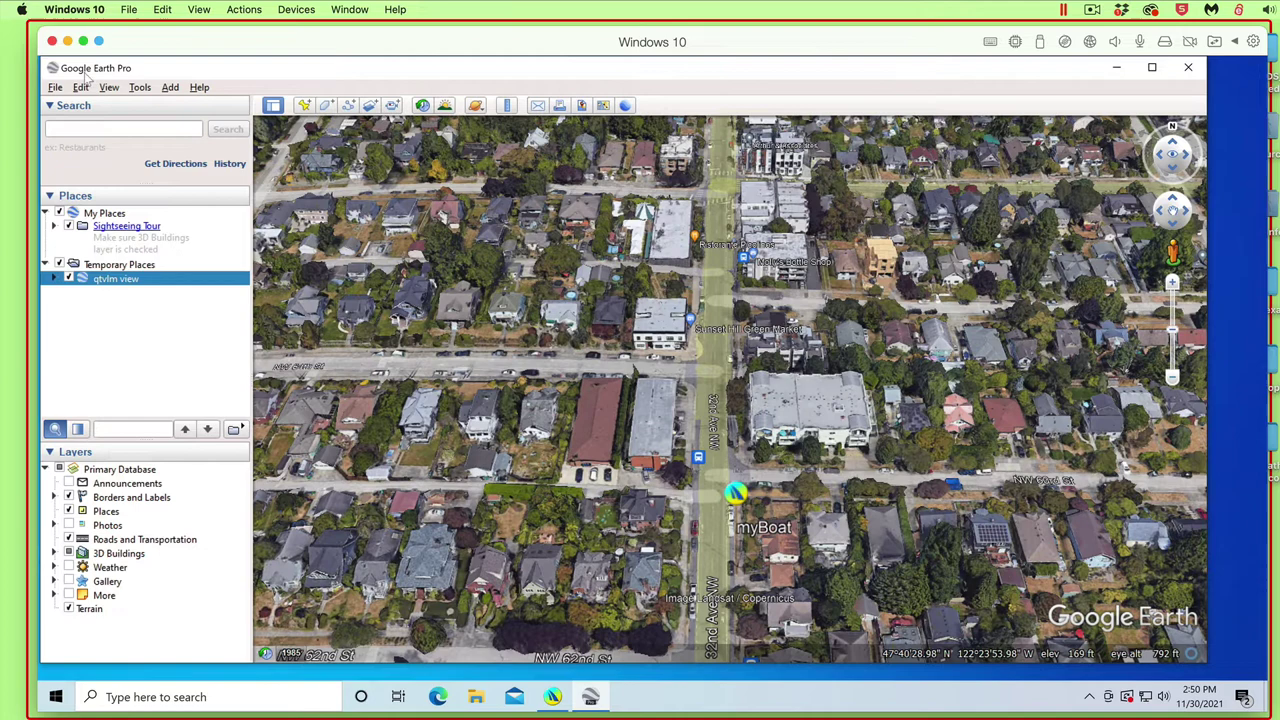
click(1117, 67)
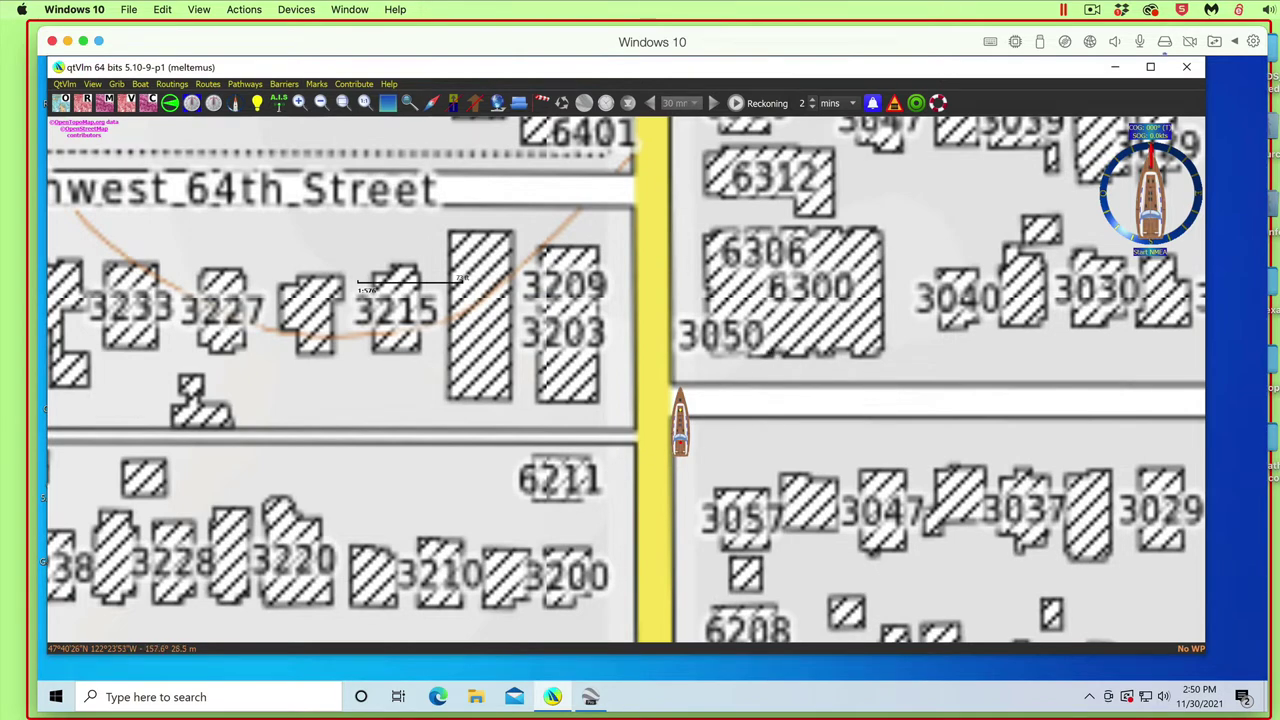
key(super+Tab)
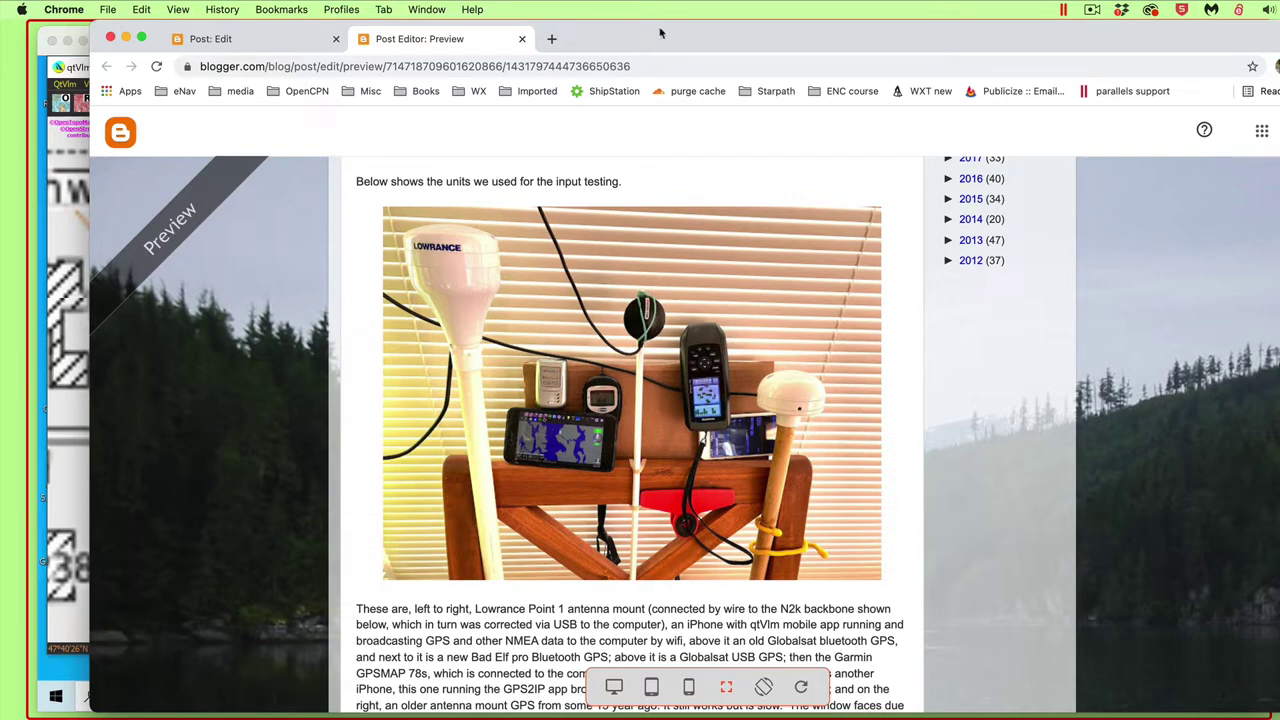
drag(660, 34, 609, 160)
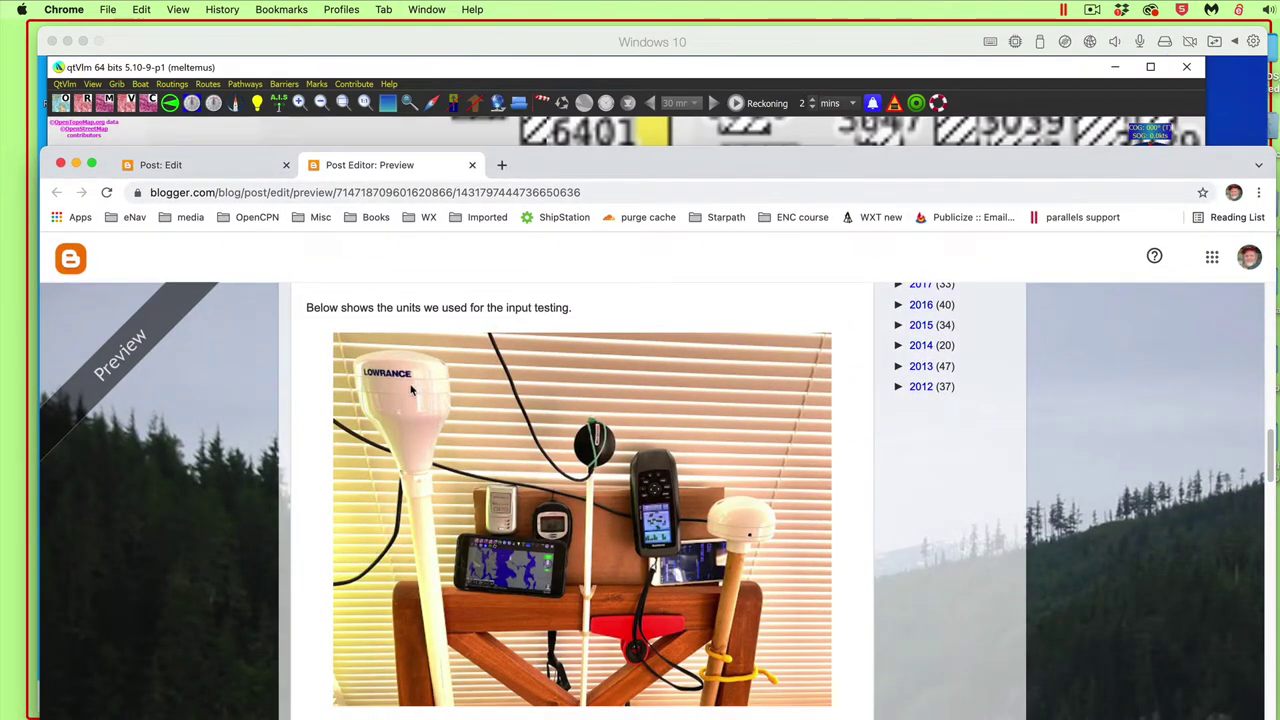
scroll(541, 572, down, 8)
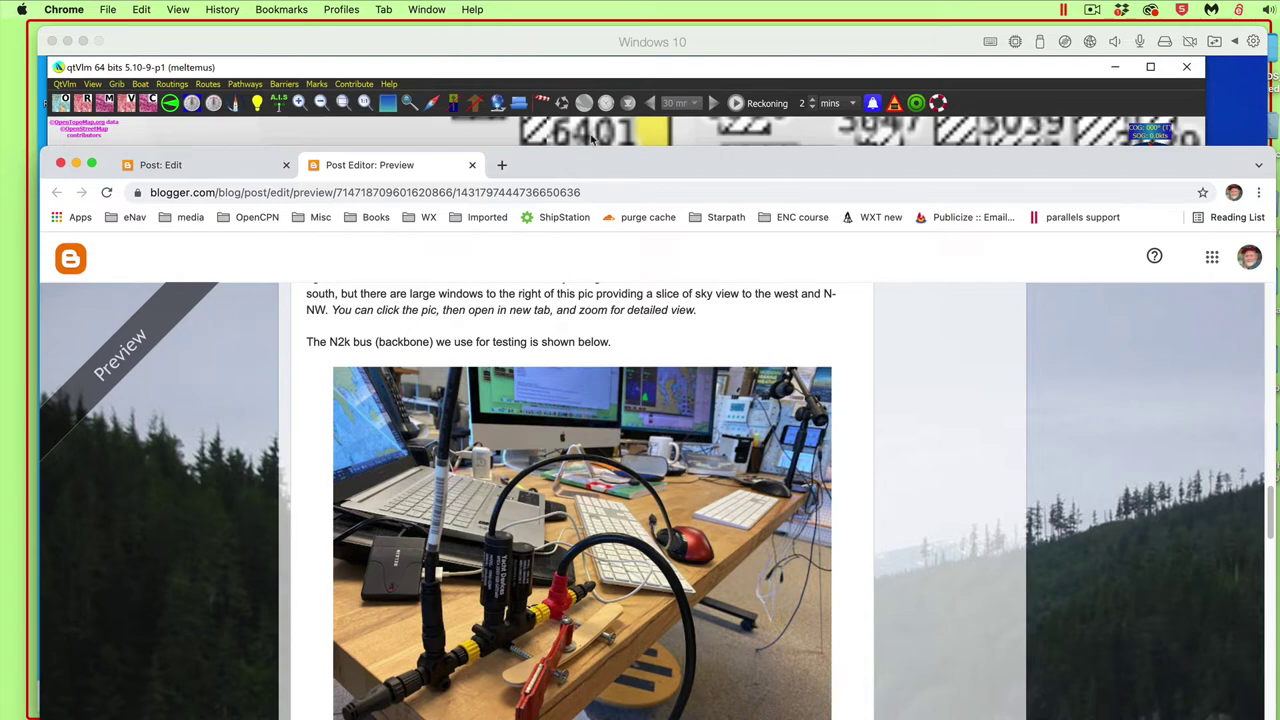
key(super+m)
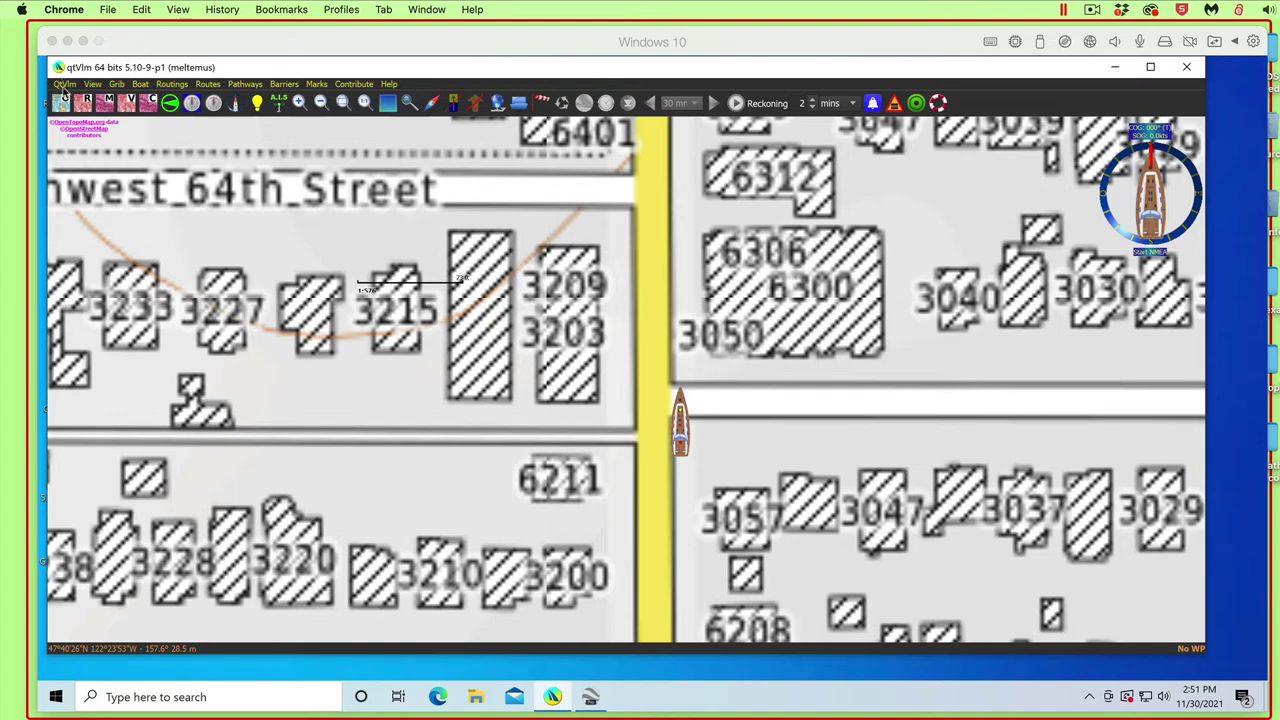
Set NMEA Serial port 1 to the COM5 USB Serial Device at 4800 baud and save.
click(64, 84)
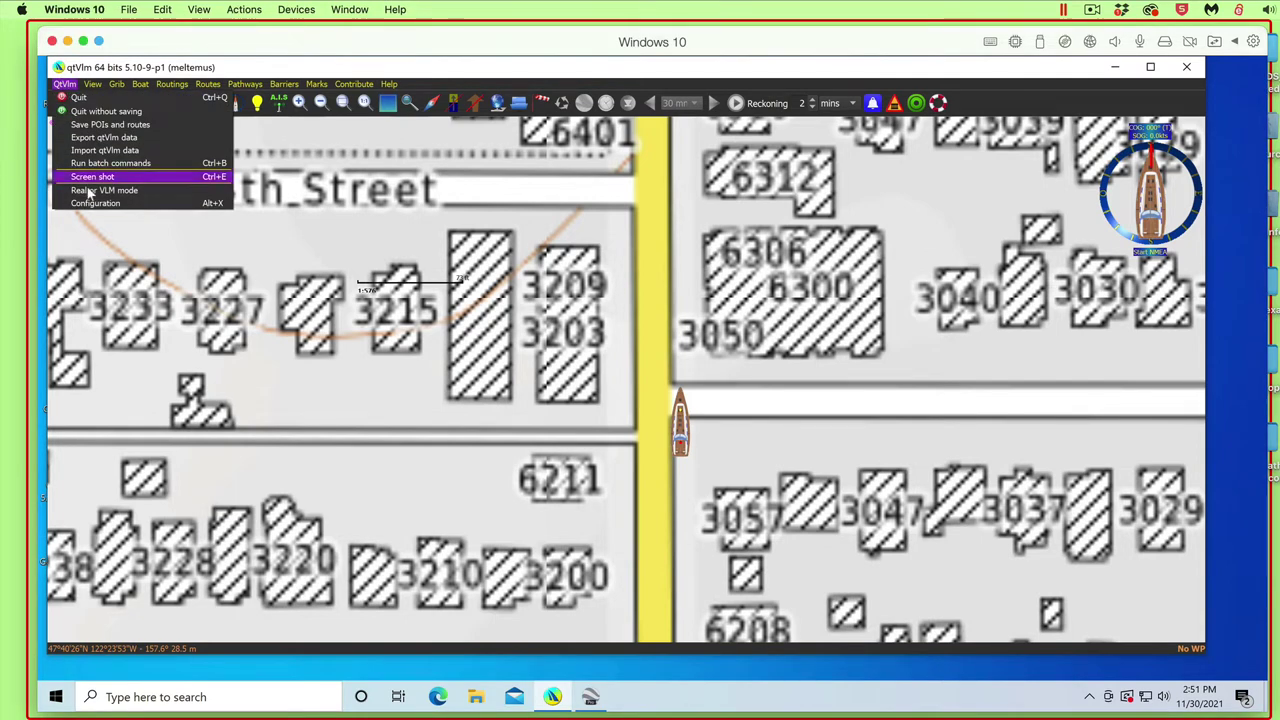
click(95, 203)
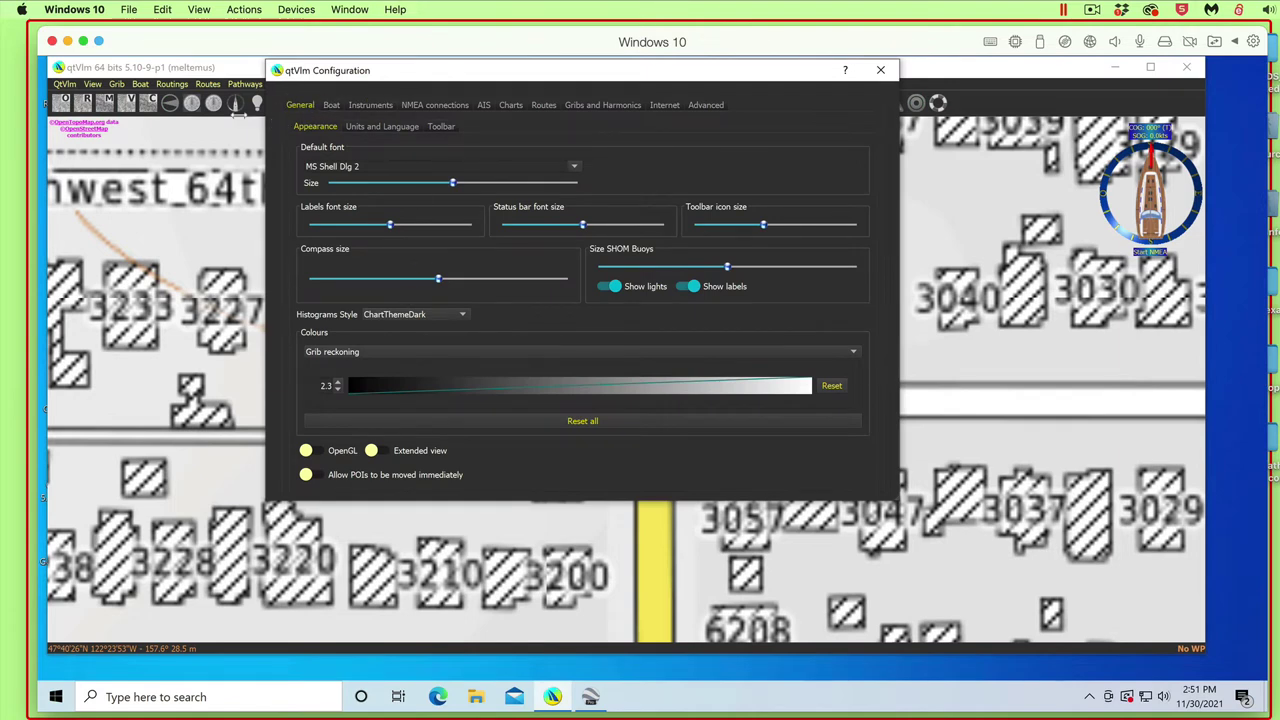
click(441, 102)
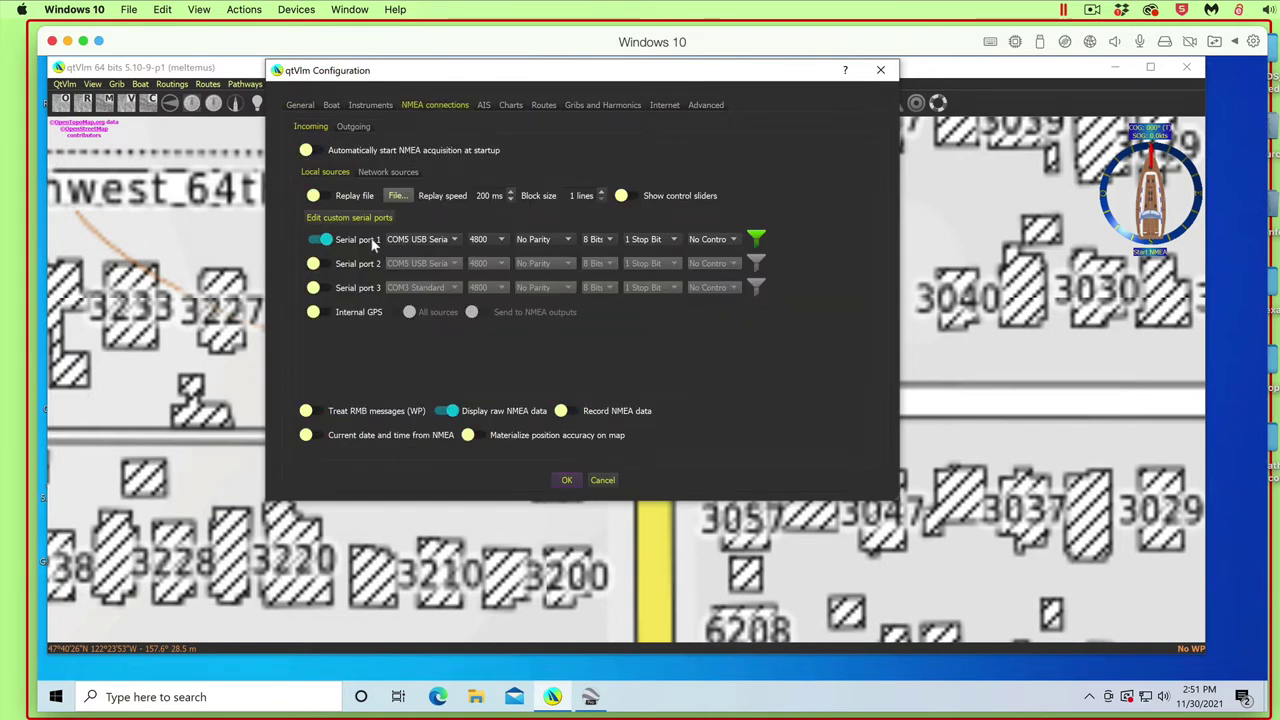
click(404, 241)
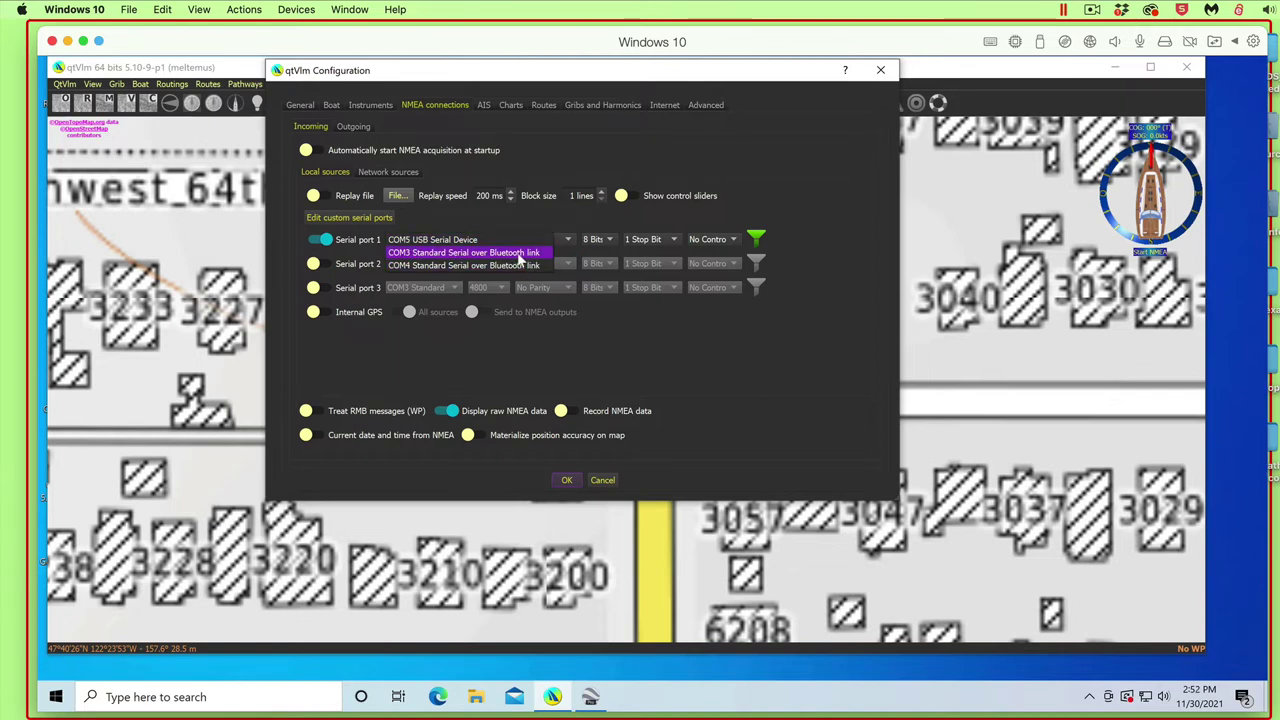
click(445, 240)
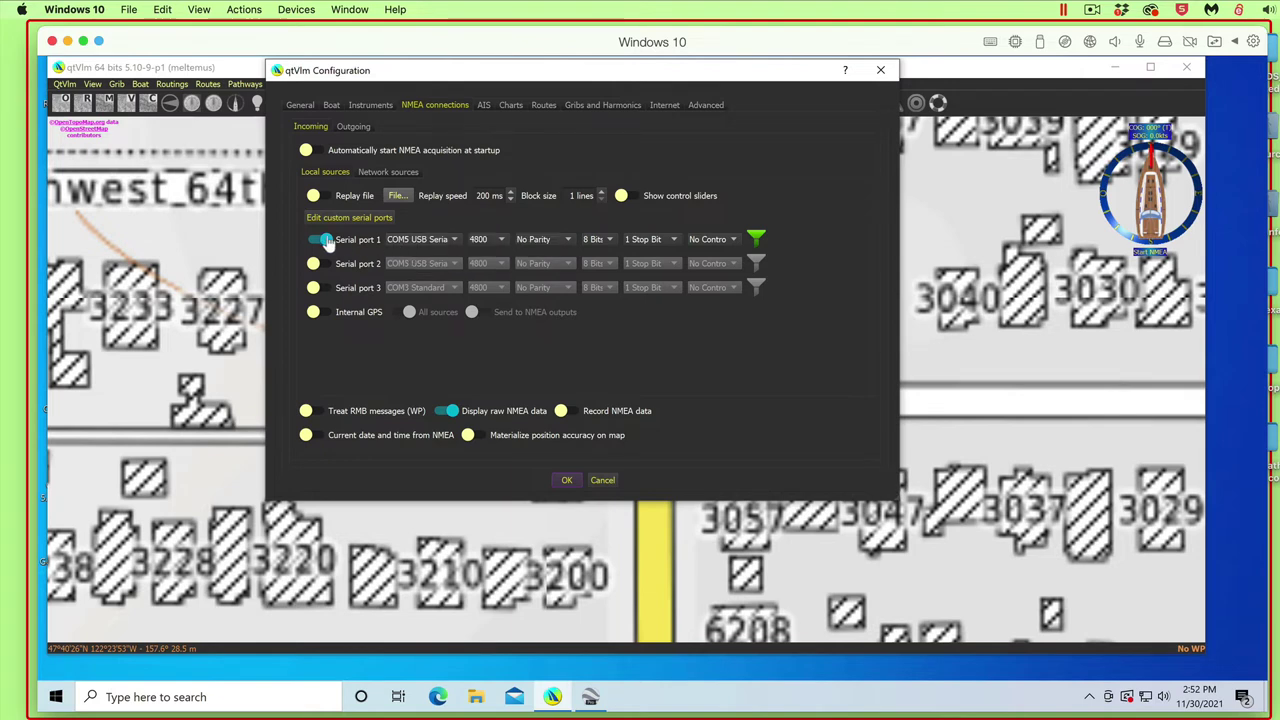
click(378, 172)
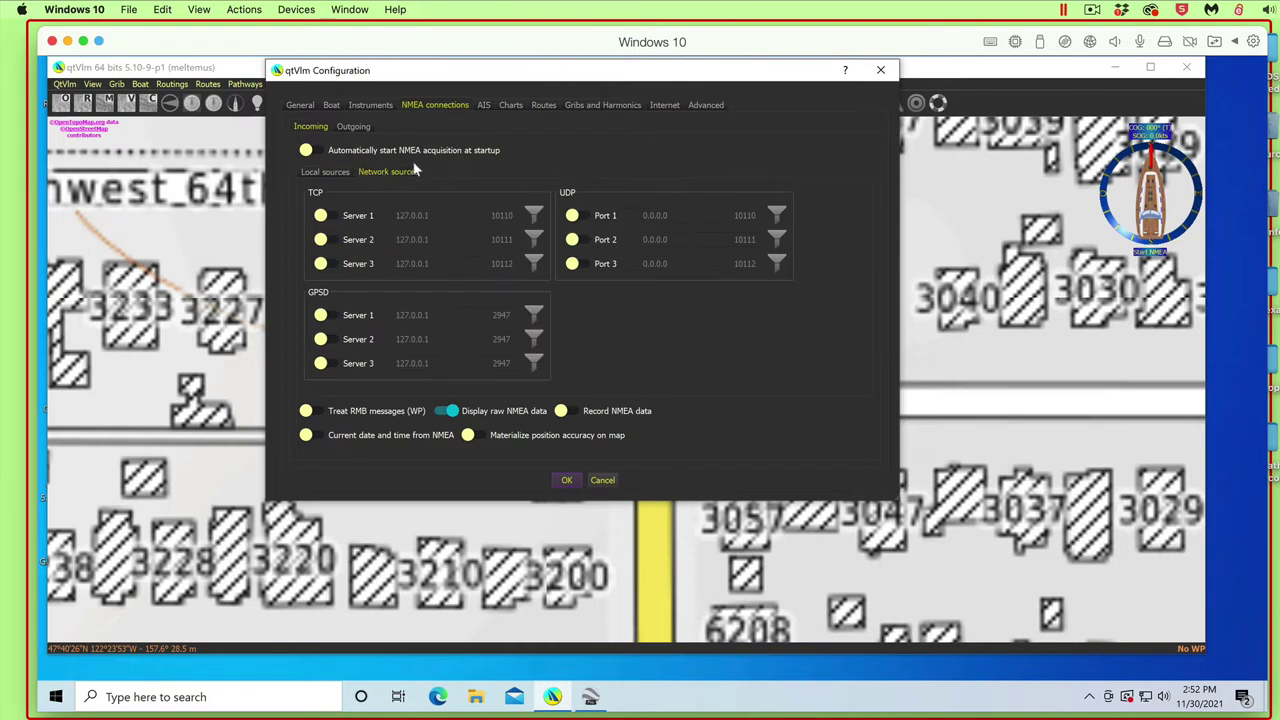
click(321, 175)
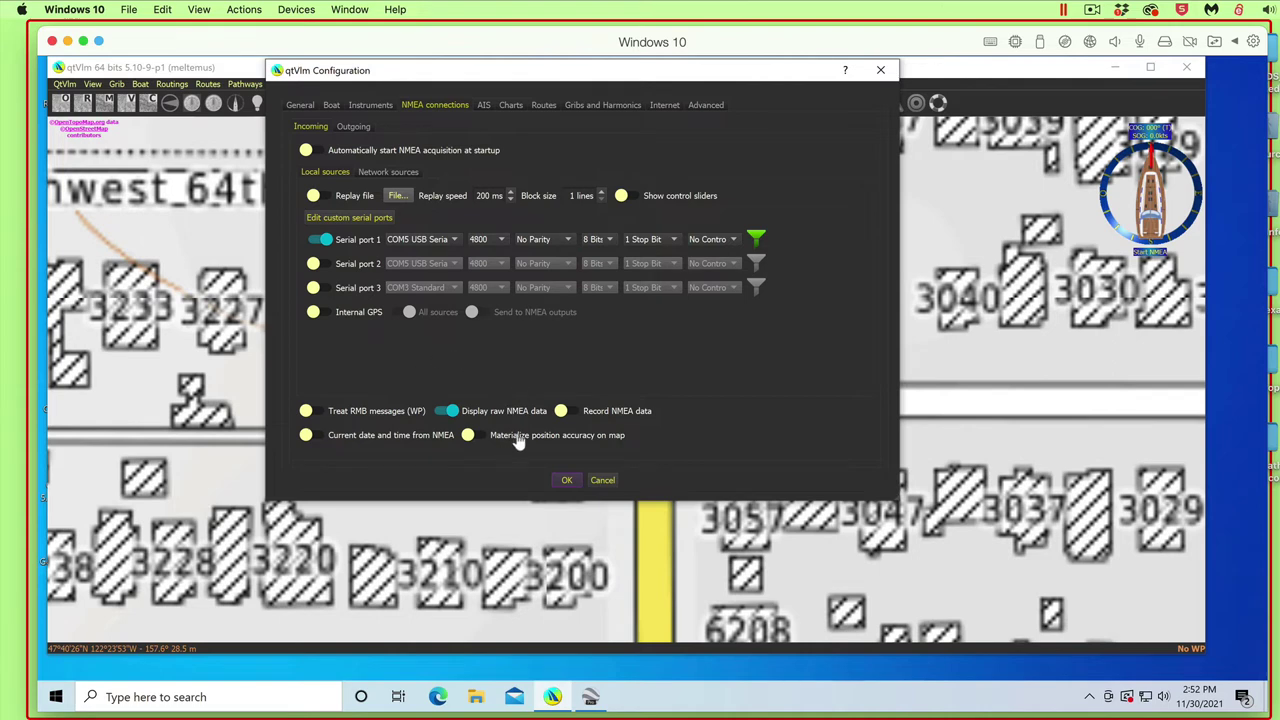
click(567, 481)
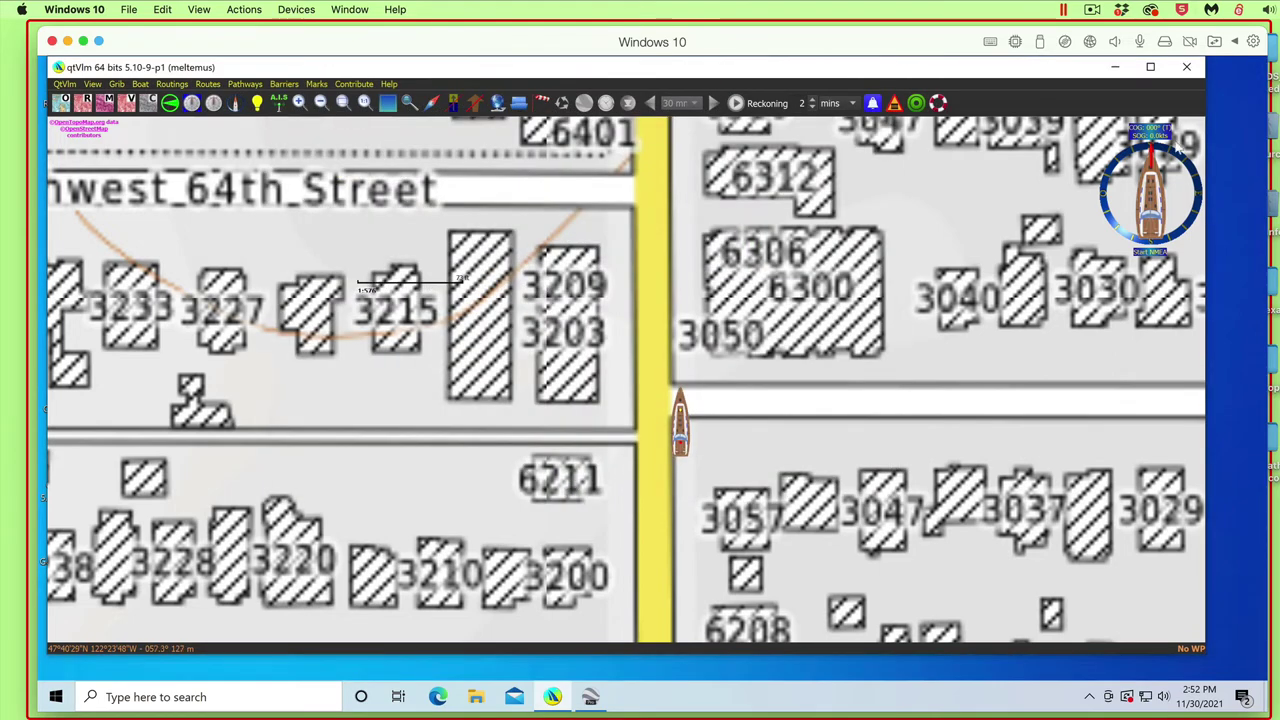
Start NMEA reception from the side panel and close the raw NMEA data window.
click(1155, 200)
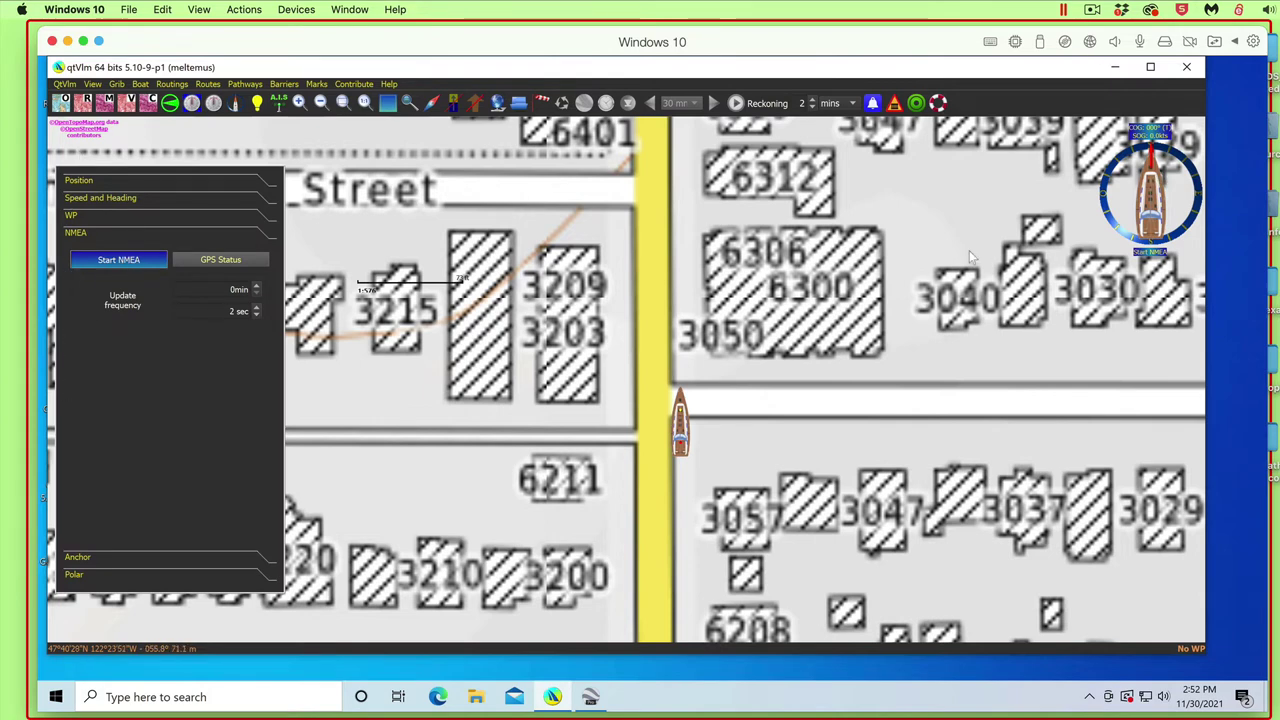
click(120, 260)
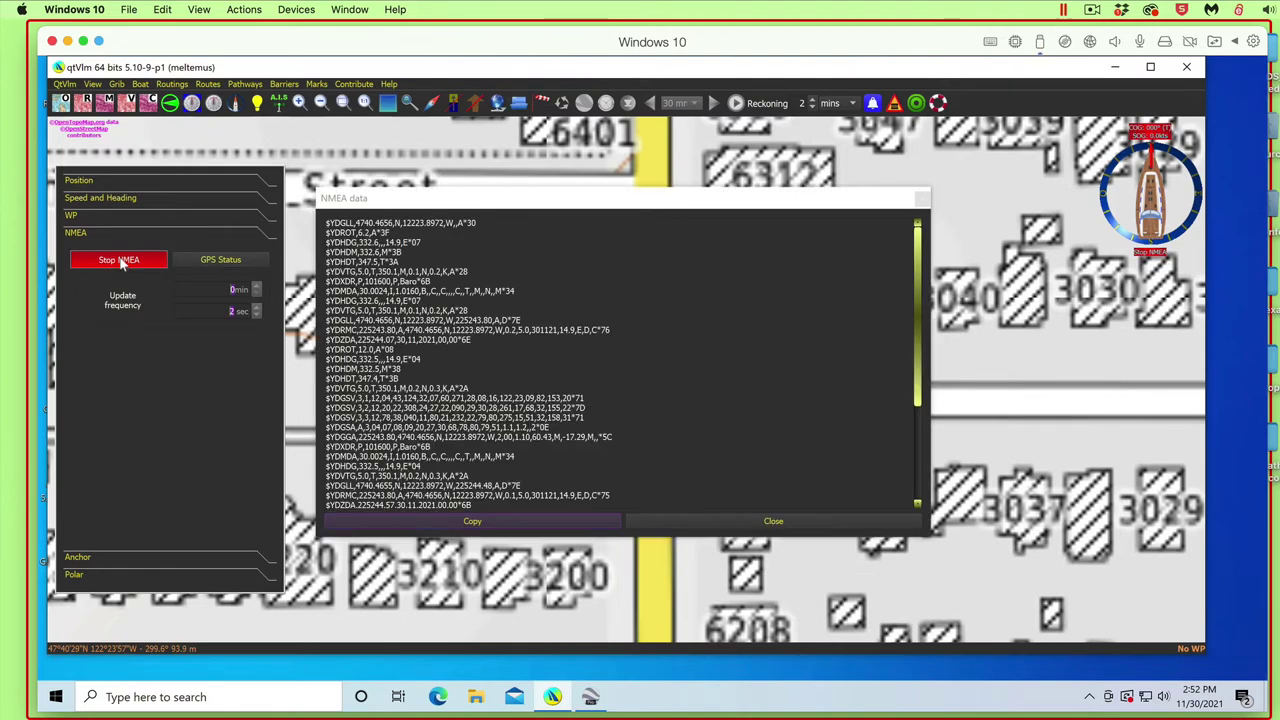
scroll(443, 425, down, 6)
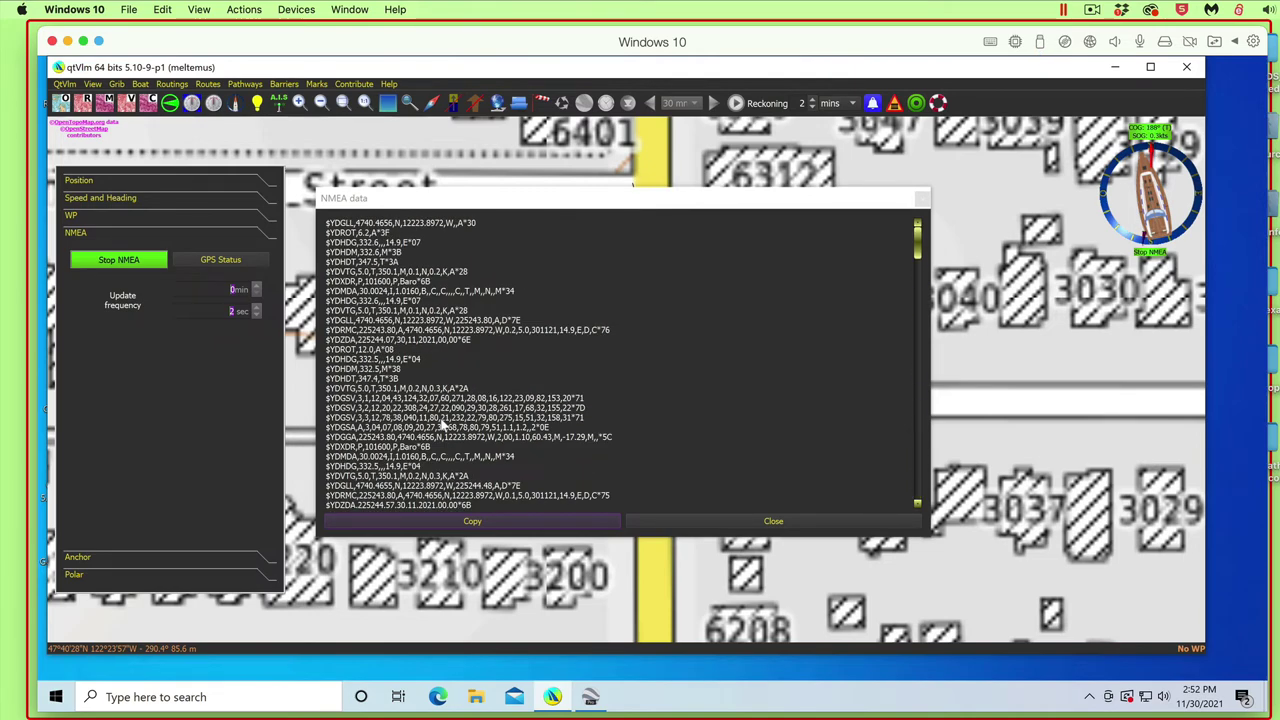
click(775, 522)
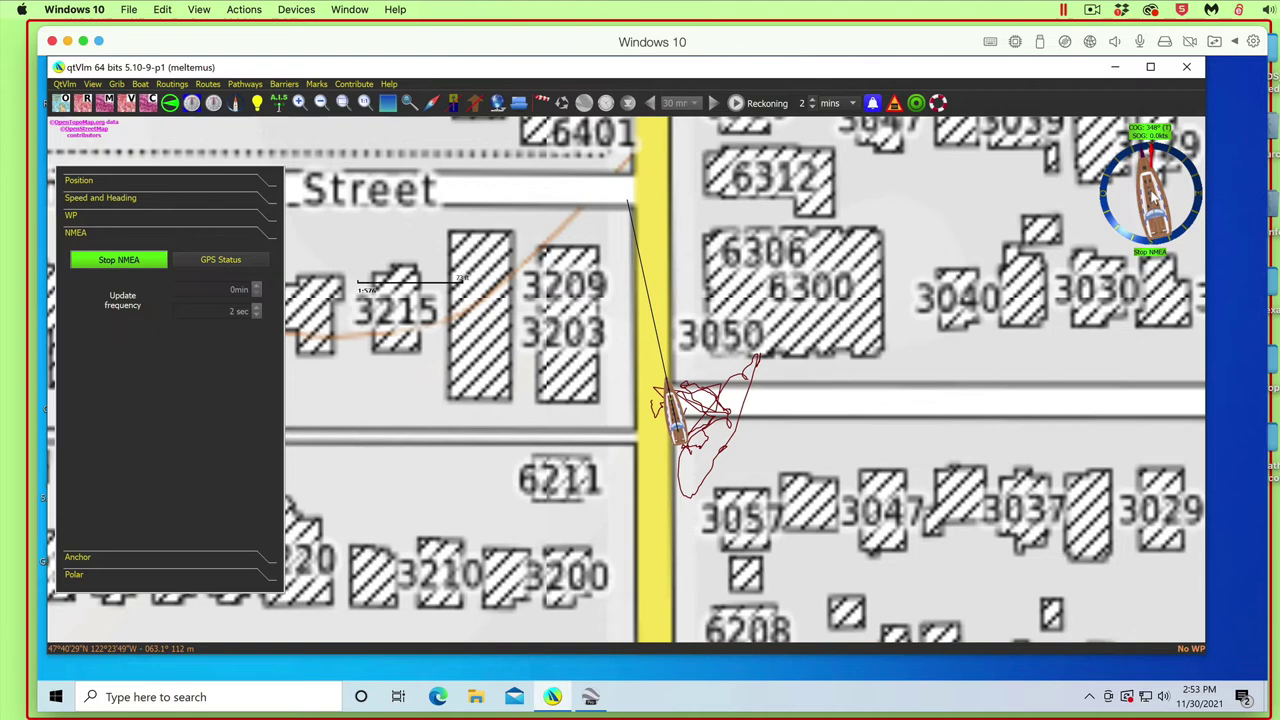
Check the boat dimensions (39 ft, 10 ft, 7 ft, 7 ft) in Boat settings and confirm.
click(140, 84)
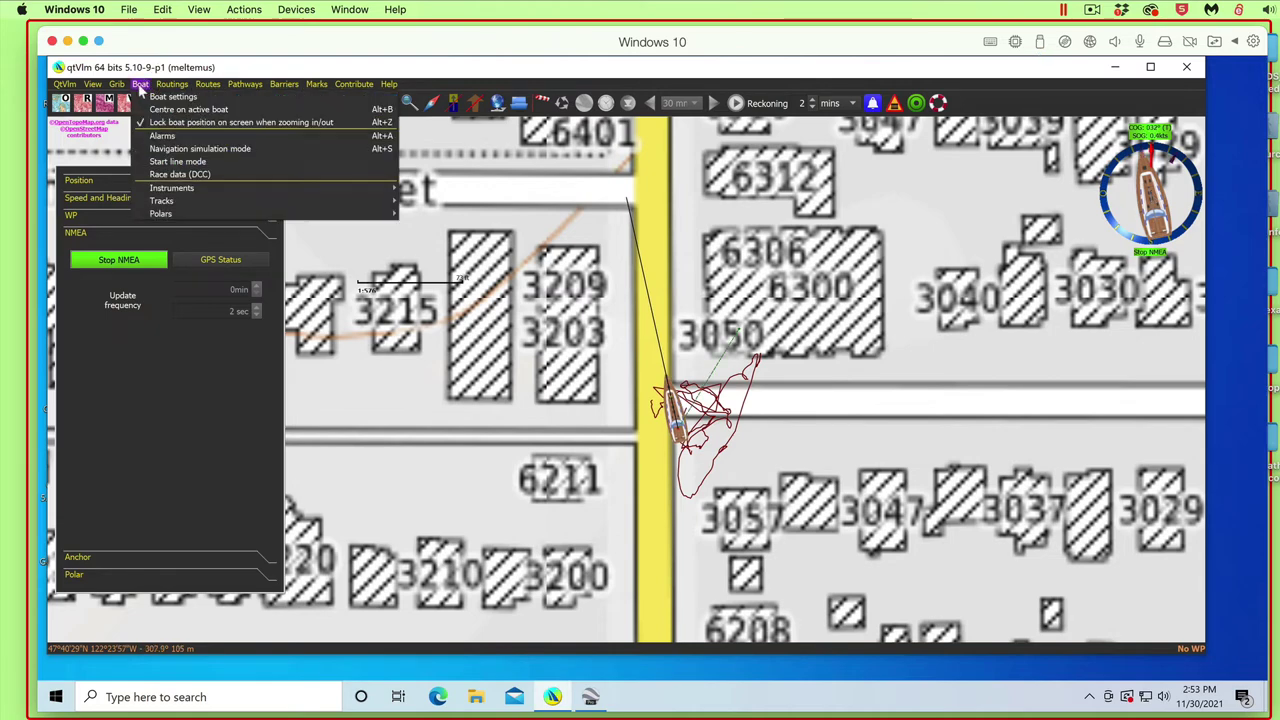
click(172, 96)
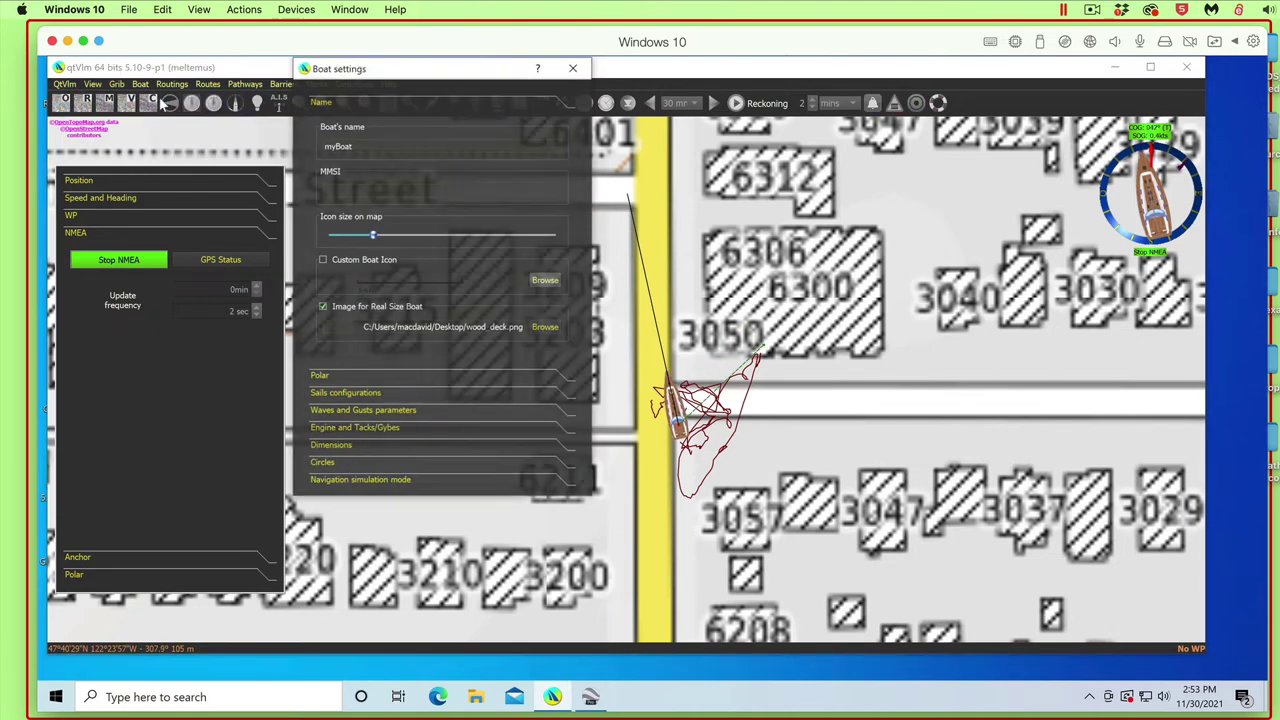
click(330, 446)
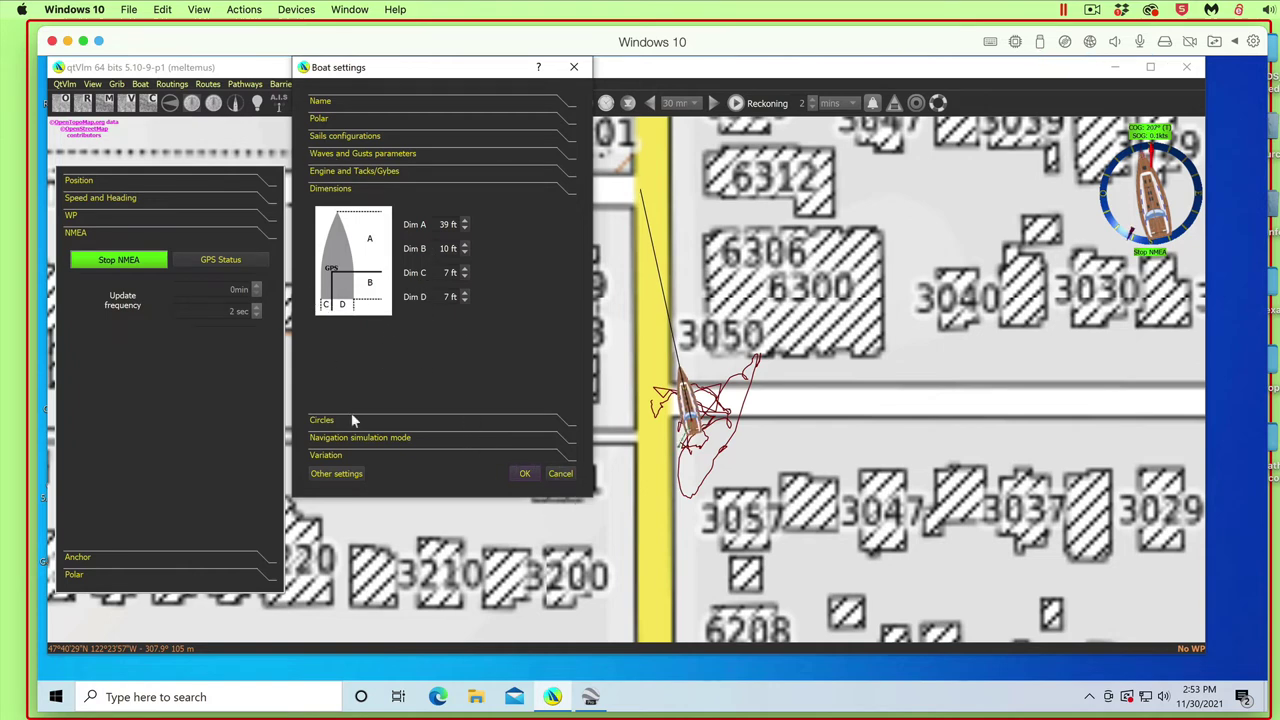
click(527, 474)
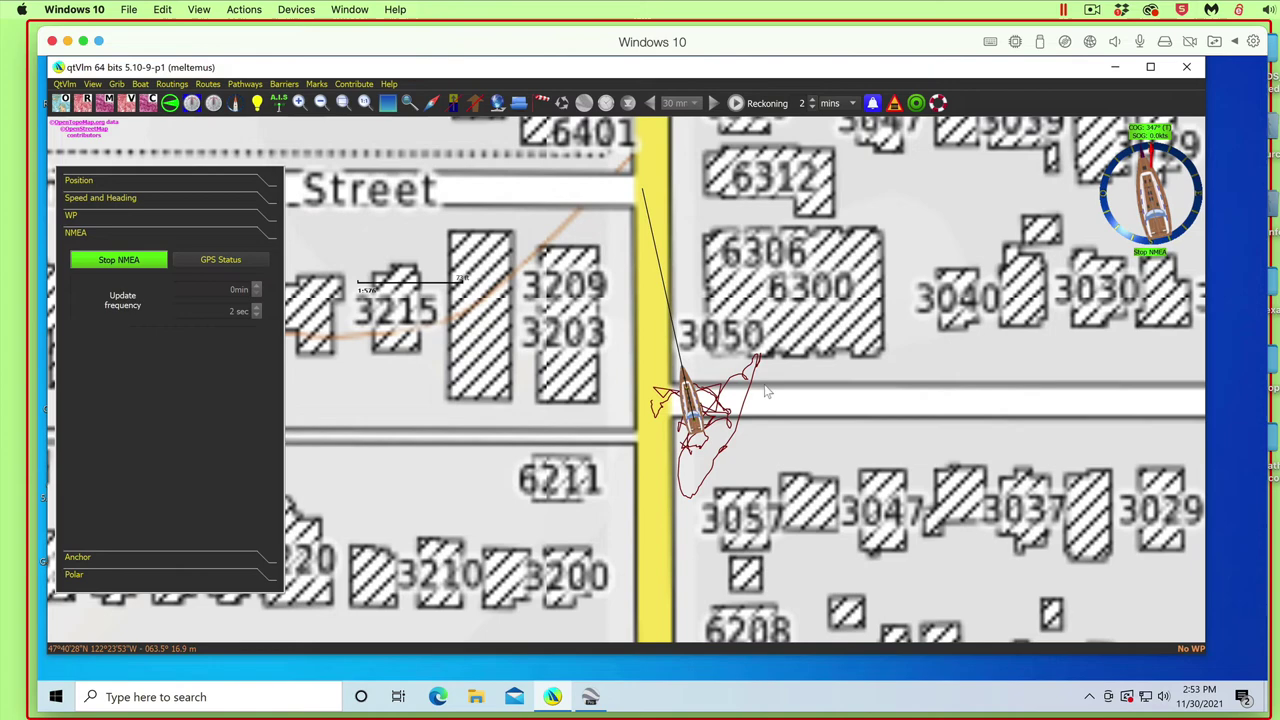
scroll(772, 400, up, 4)
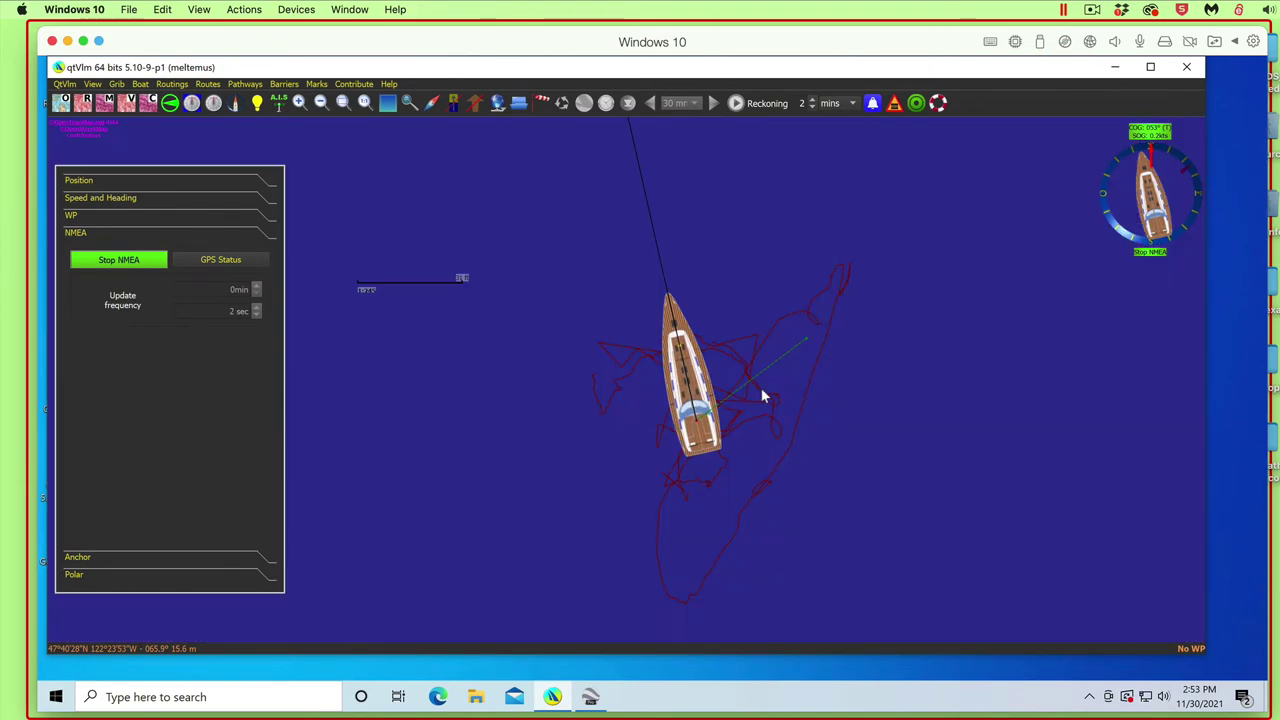
scroll(762, 396, down, 2)
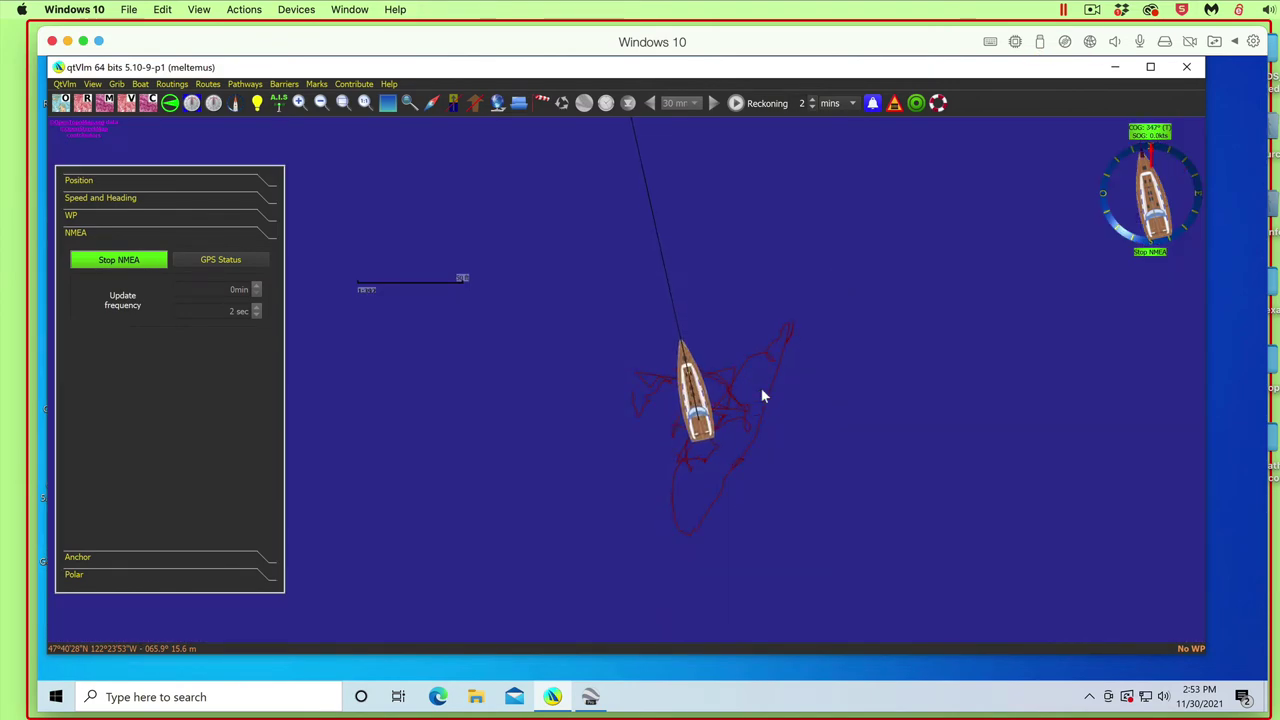
scroll(762, 396, down, 1)
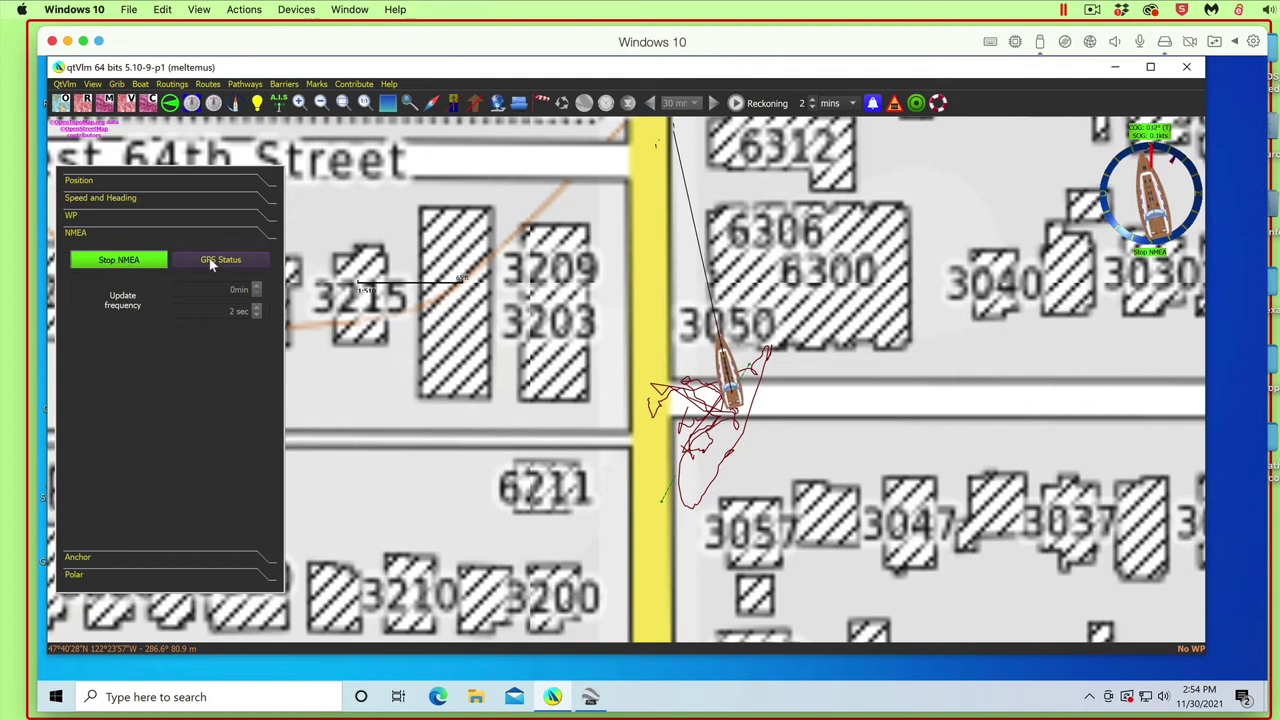
Show GPS Status, view the satellite signal bars, then return to the Constellation sky plot.
click(212, 260)
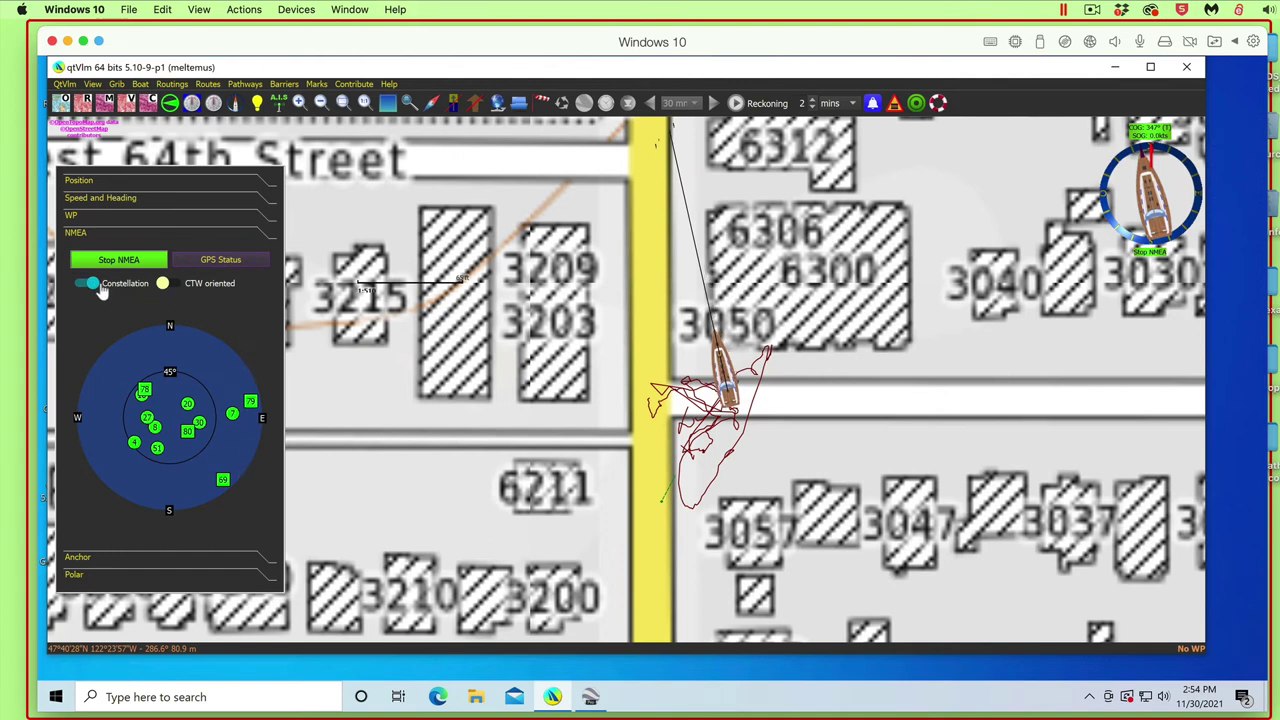
click(95, 285)
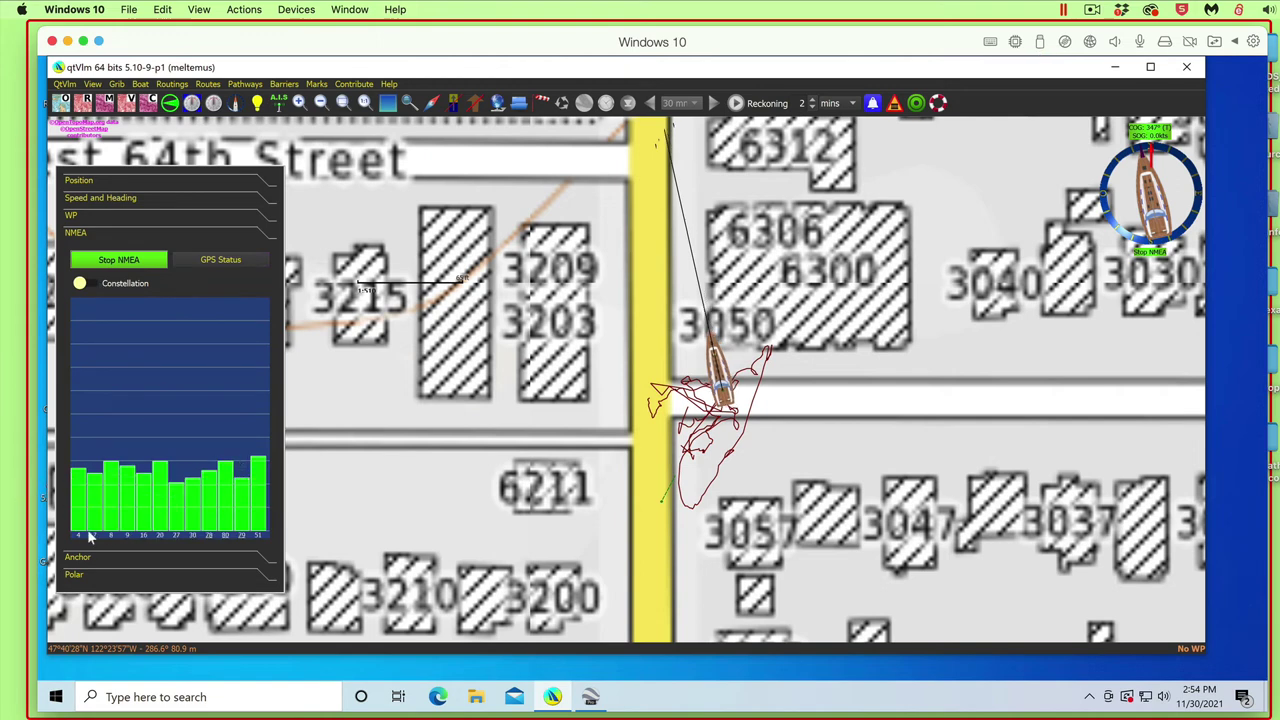
mouse_move(236, 516)
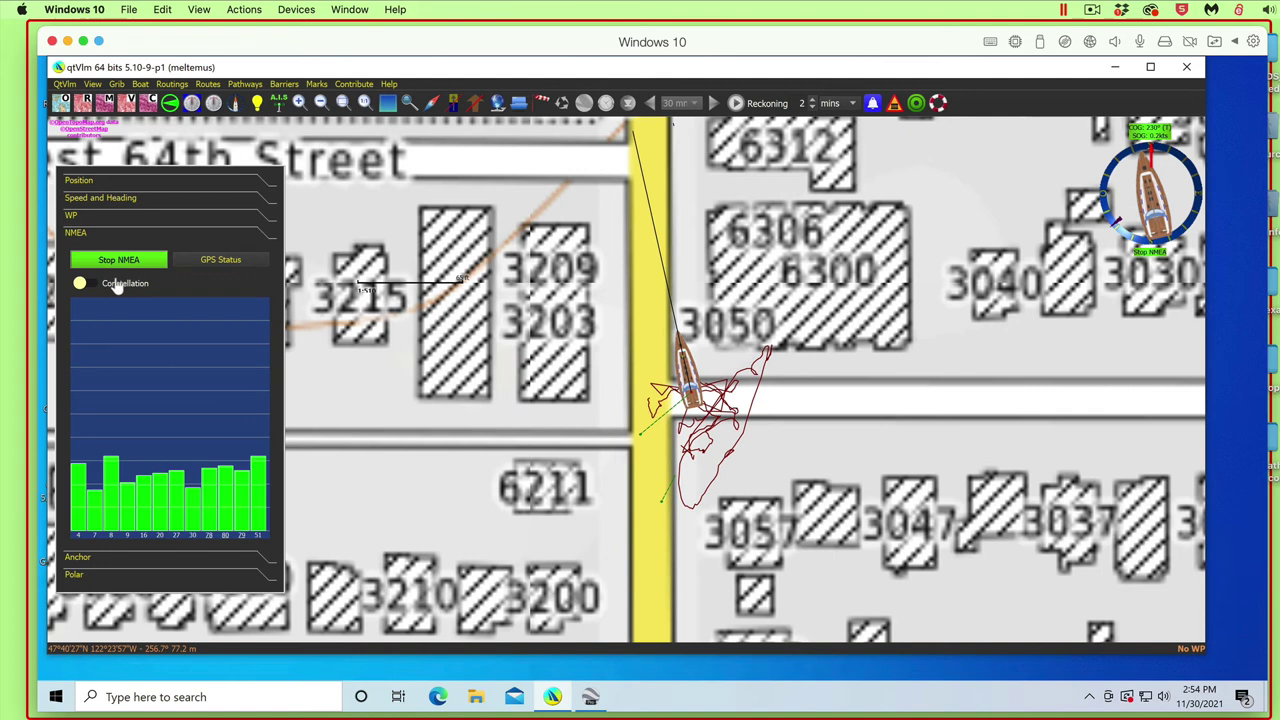
click(116, 285)
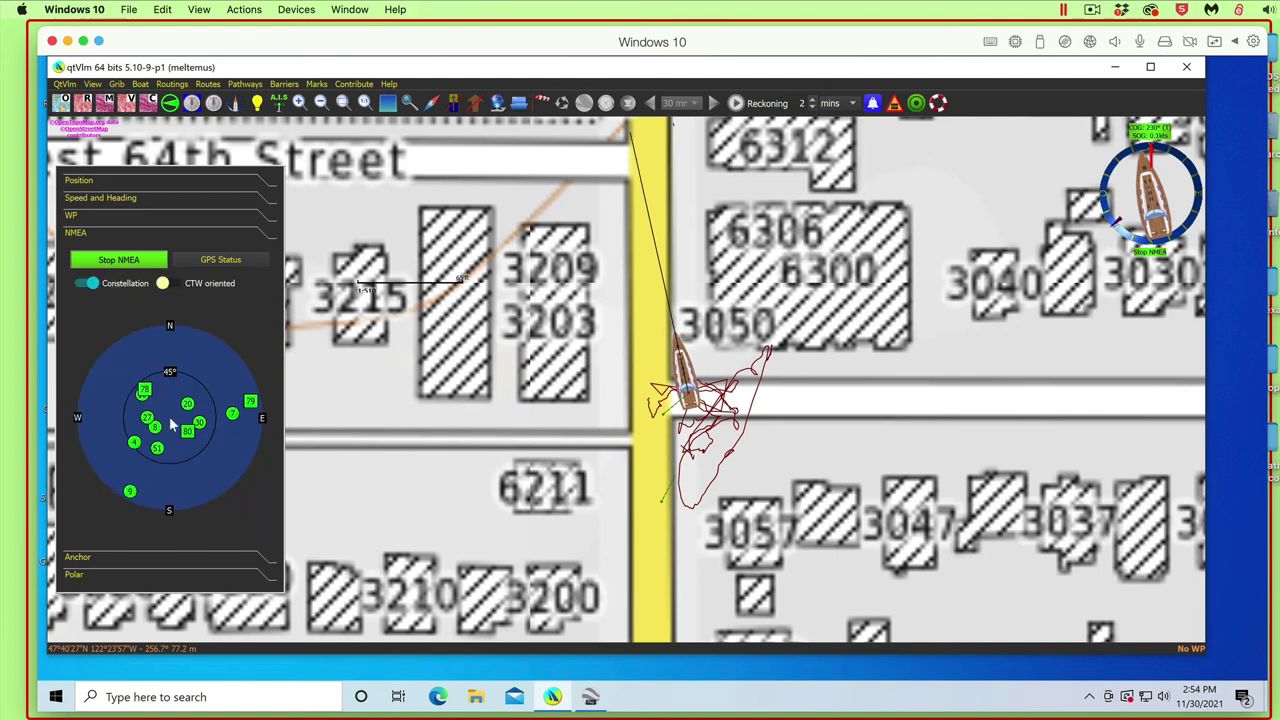